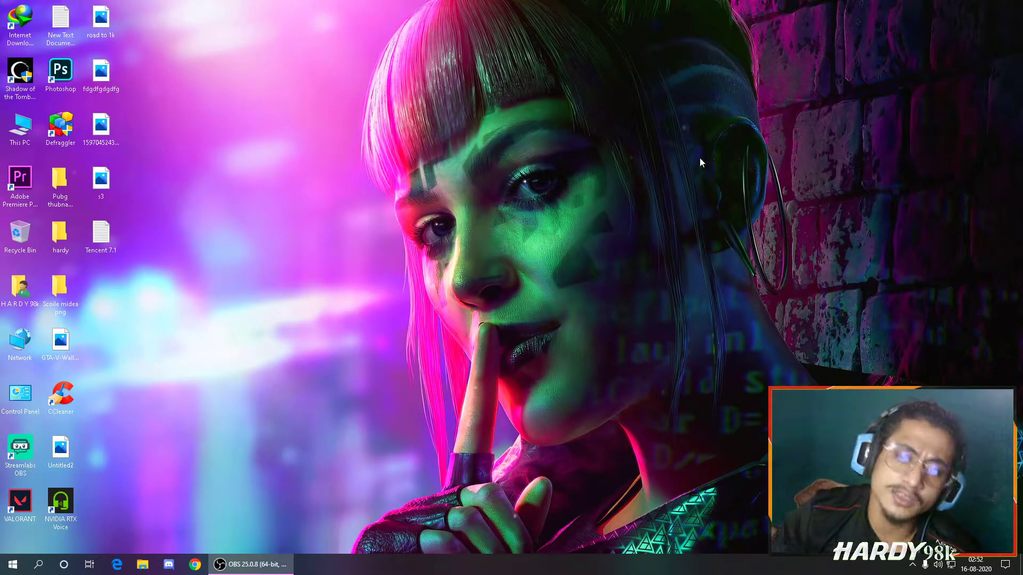
Step: Review the installed programs in Control Panel's Programs and Features, and close the window
right_click(633, 166)
click(669, 199)
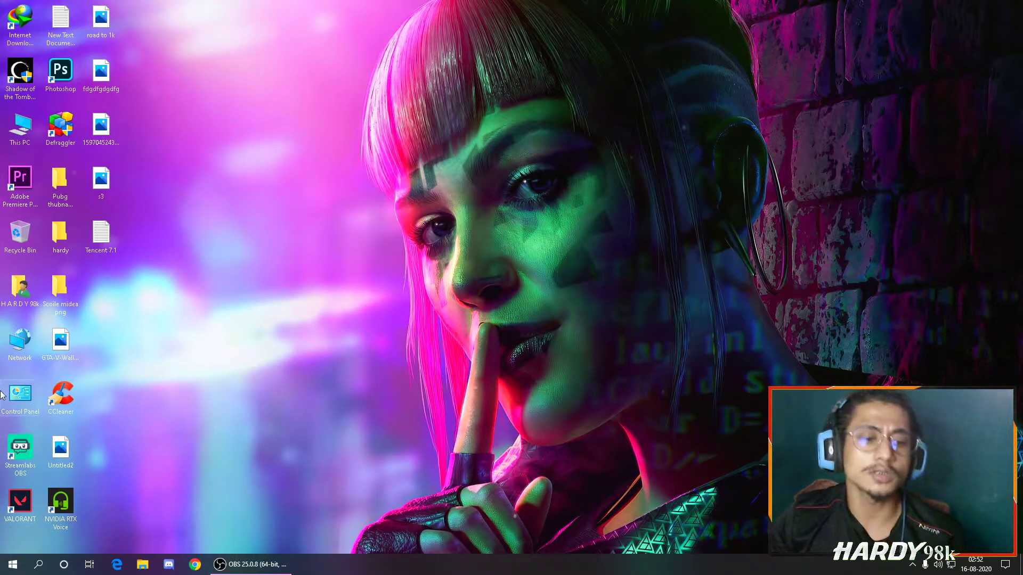
double_click(18, 400)
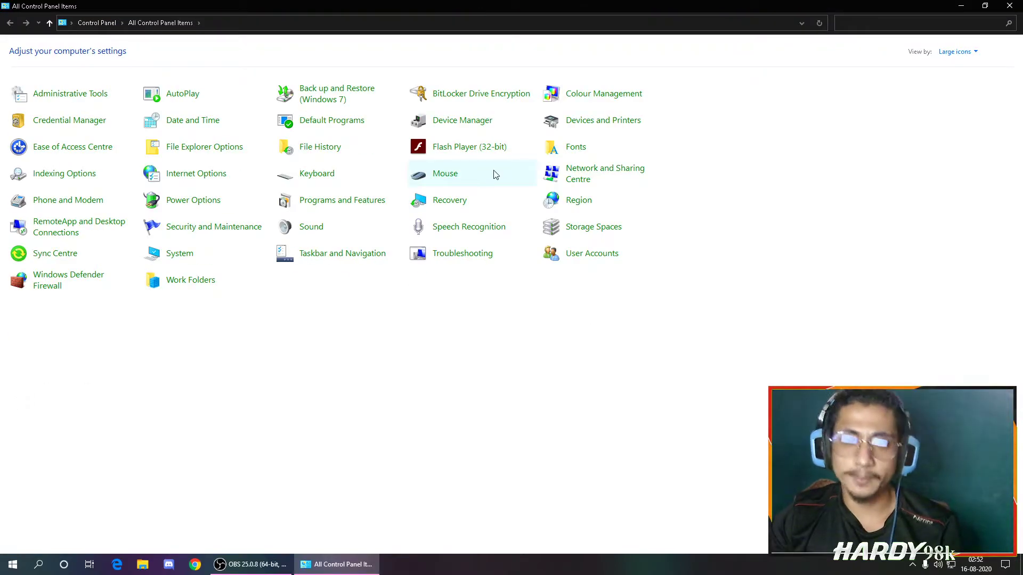
click(361, 206)
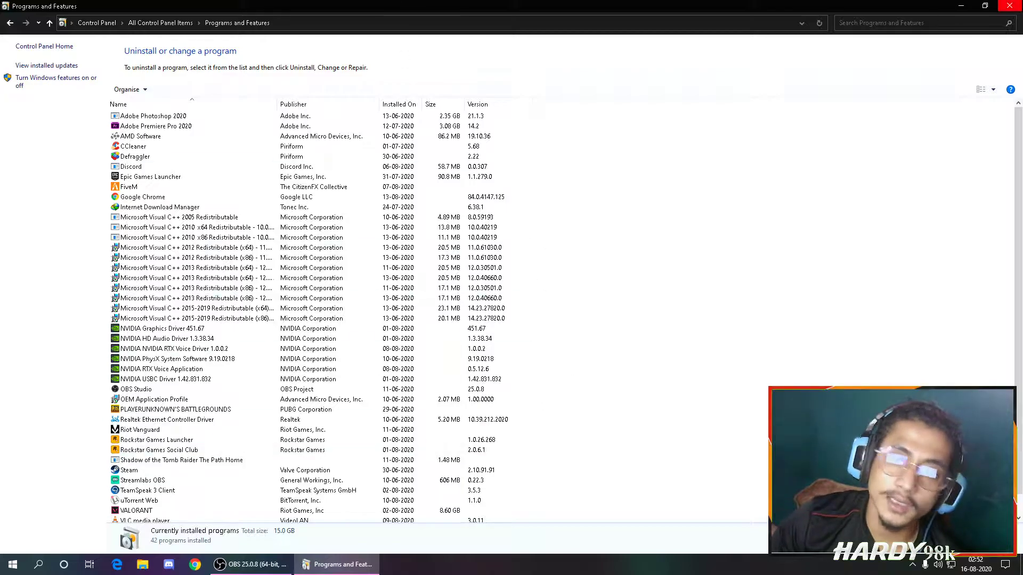
click(1010, 6)
Step: Check the contents of the Temp folder on Local Disk (D:) and delete that folder
double_click(15, 109)
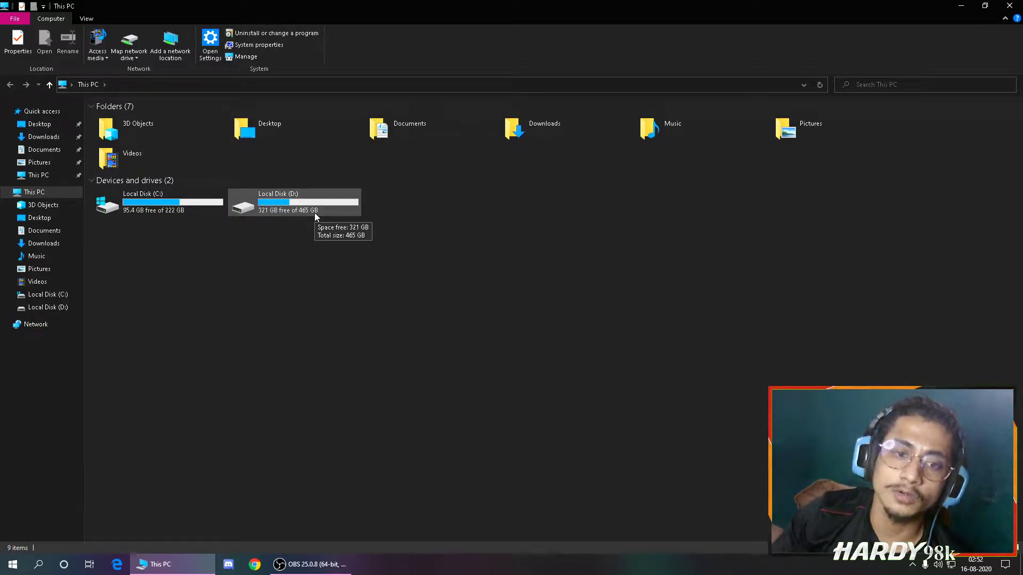
double_click(315, 213)
click(239, 222)
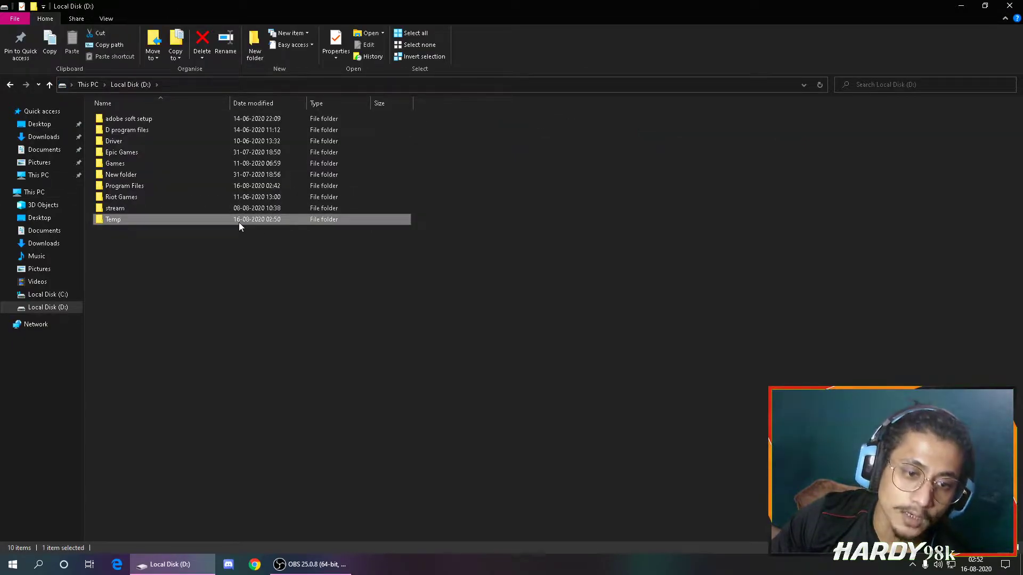
double_click(241, 221)
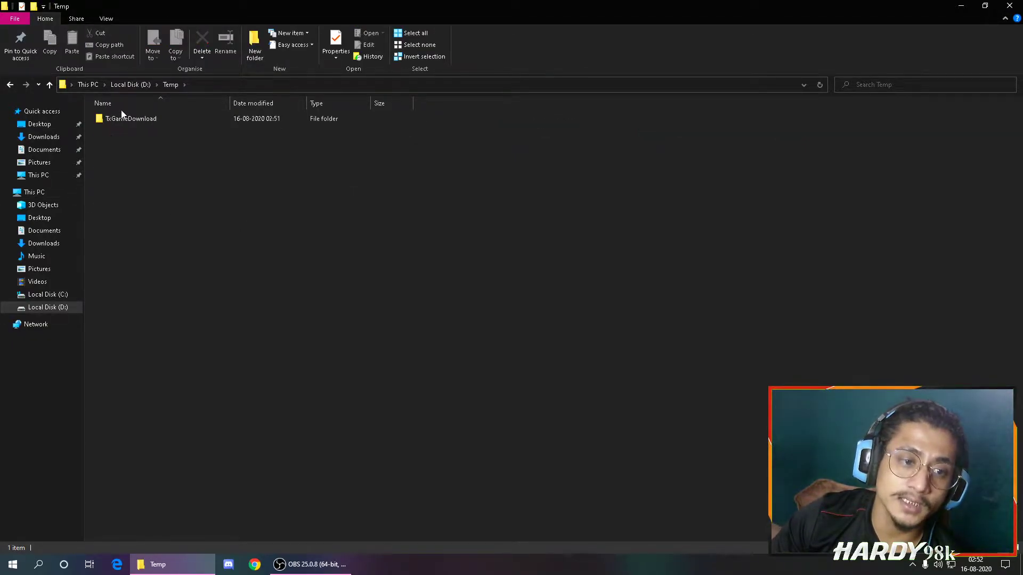
click(11, 84)
right_click(338, 220)
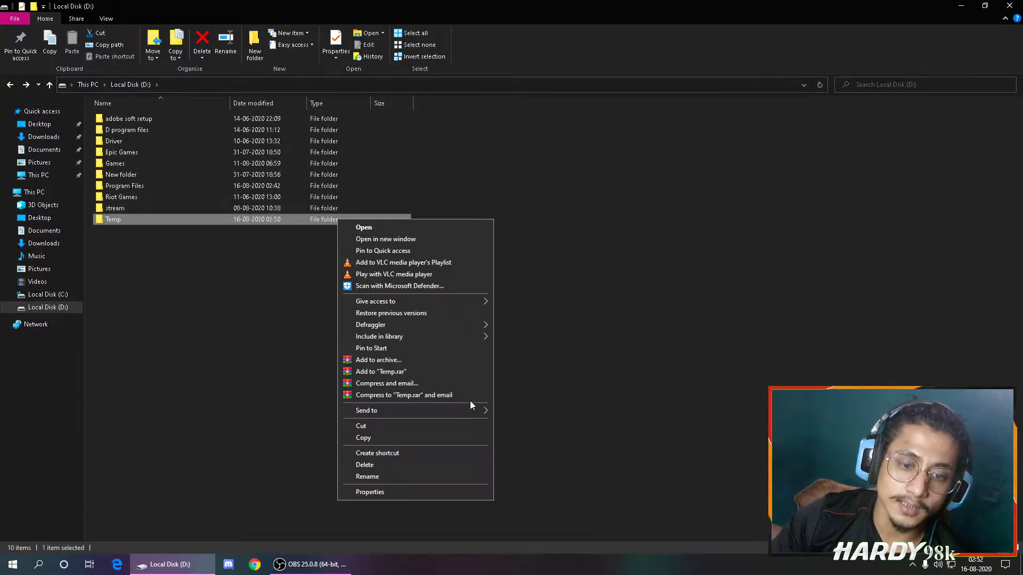
click(431, 465)
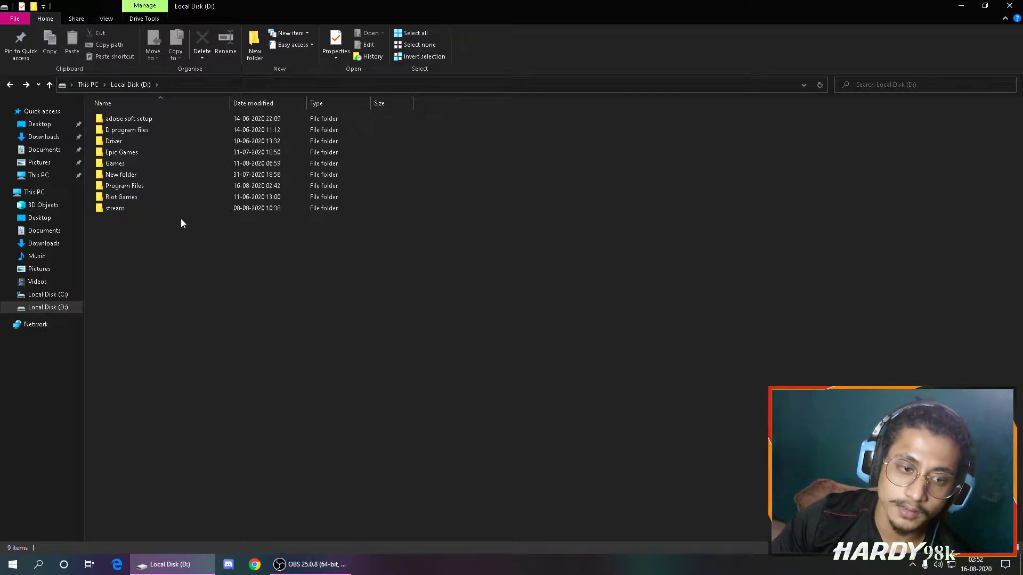
Step: Check Local Disk (C:) for leftover folders and close the file browser
click(10, 84)
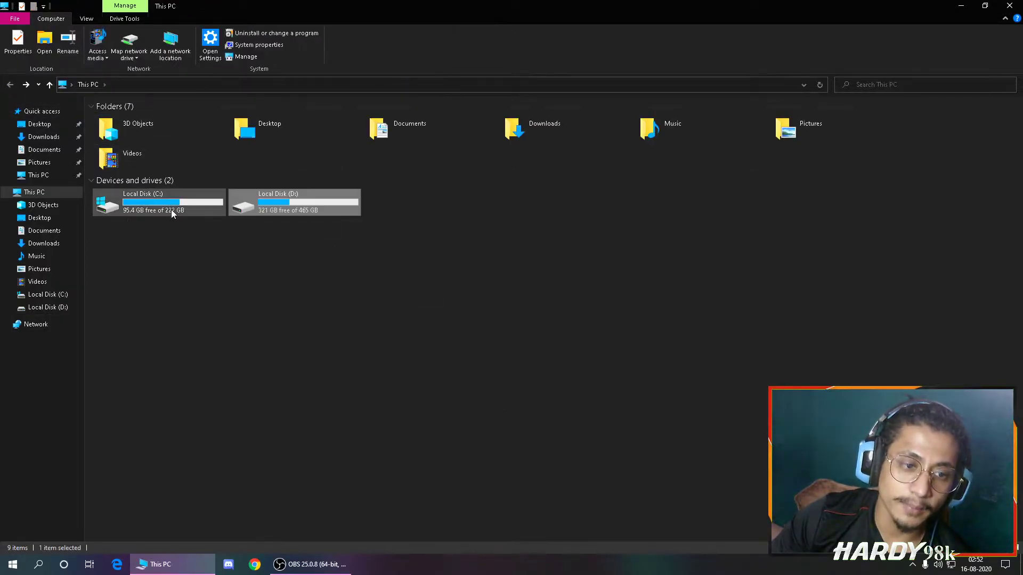
double_click(161, 212)
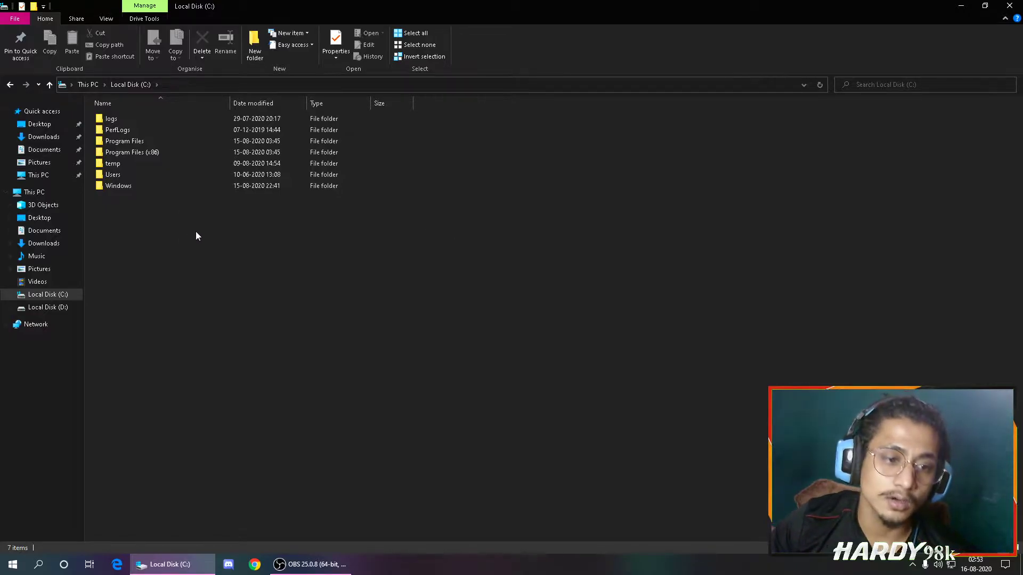
click(1010, 7)
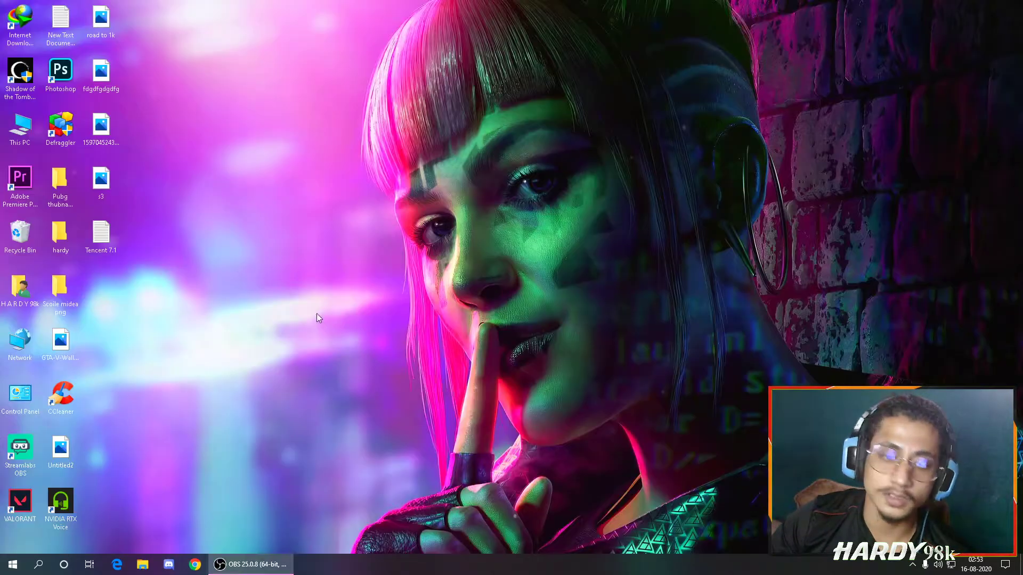
Step: Copy the MediaFire link from the Tencent 7.1 text file on the desktop and close the file without saving
double_click(111, 240)
drag(741, 111, 74, 120)
text(http://www.mediafire.com/file/vxloq98cv8arzk1/Tencent_7.1.exe/file)
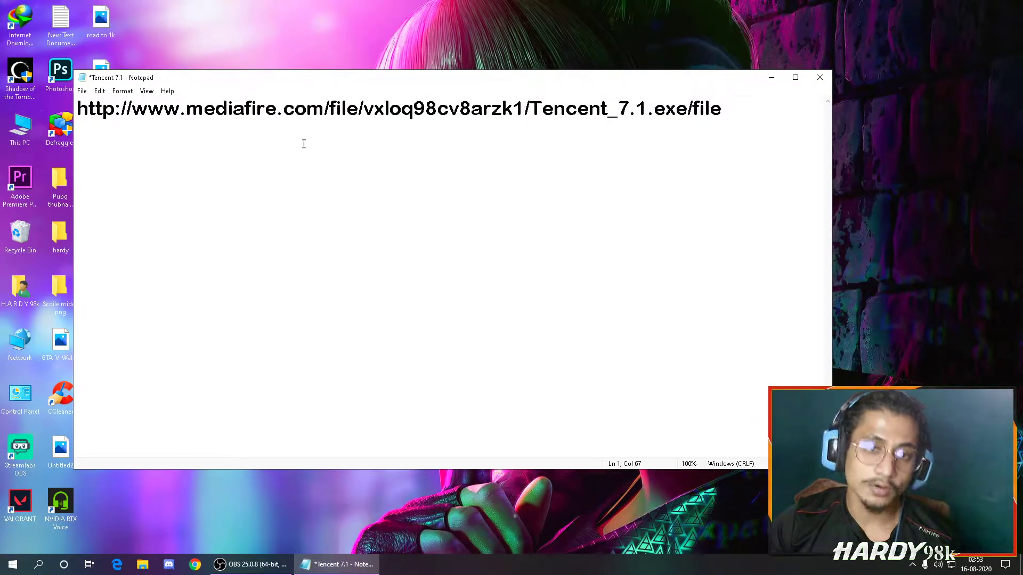
click(830, 76)
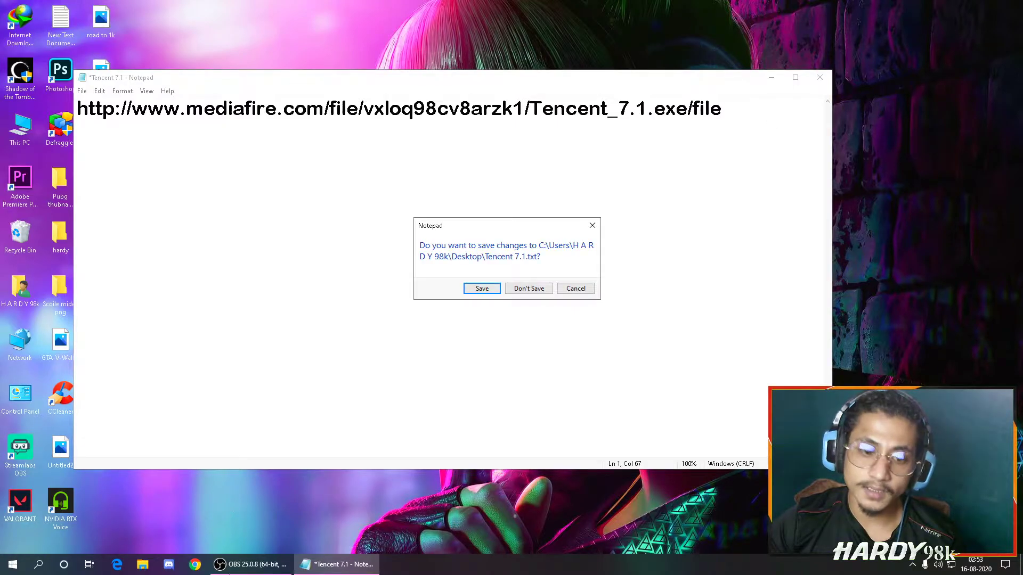
click(536, 292)
click(195, 565)
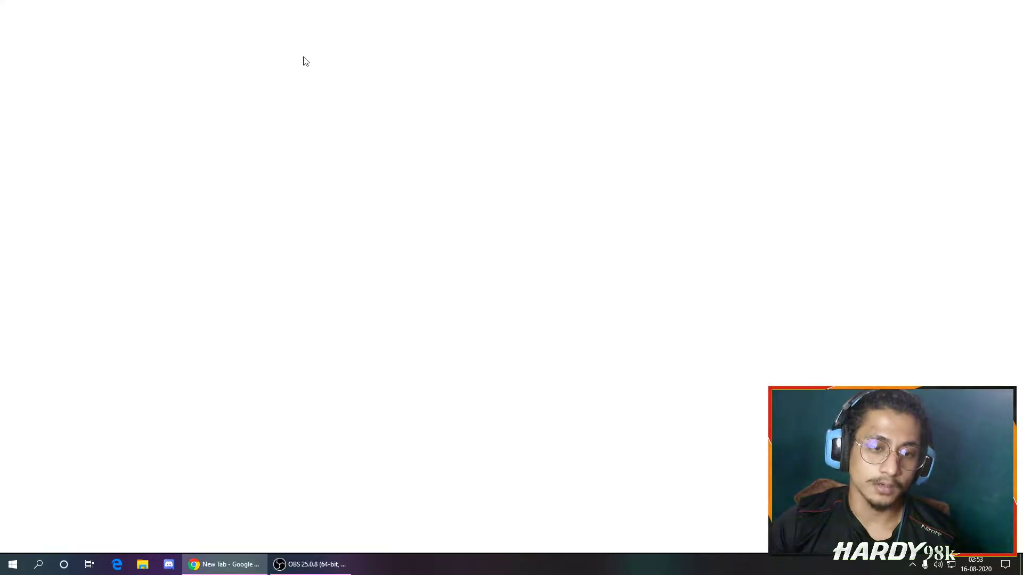
text(http://www.mediafire.com/file/vxloq98cv8arzk1/Tencent_7.1.exe/file)
key(Return)
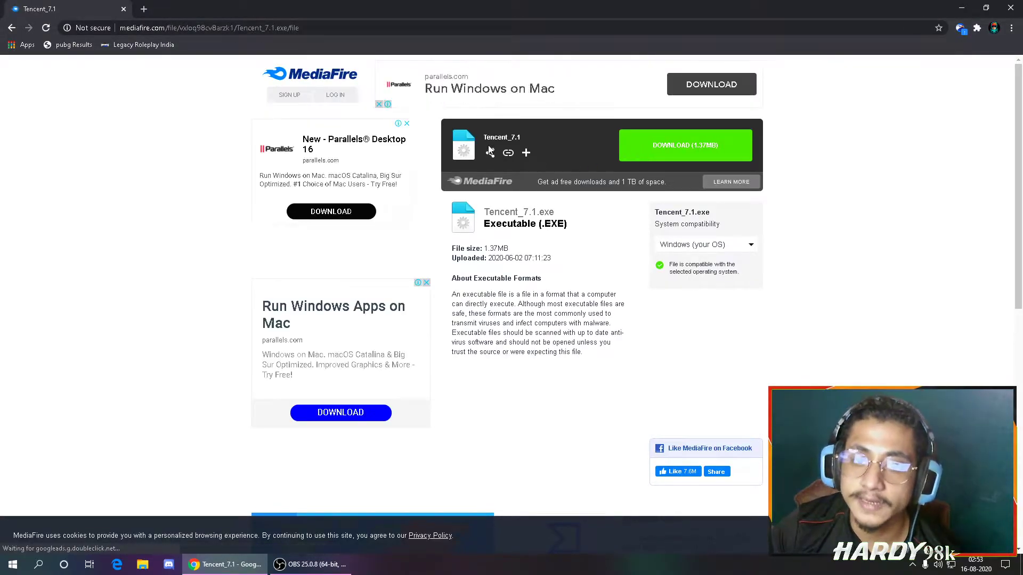
Step: Download Tencent_7.1.exe from the MediaFire page, dismissing the advertising pop-up, and close the browser
click(661, 148)
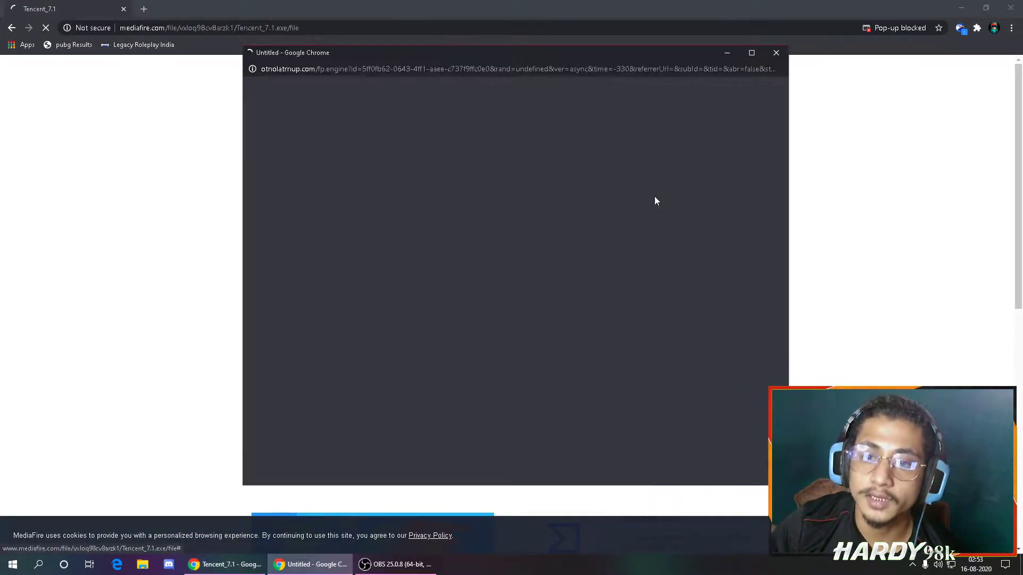
click(775, 53)
click(551, 321)
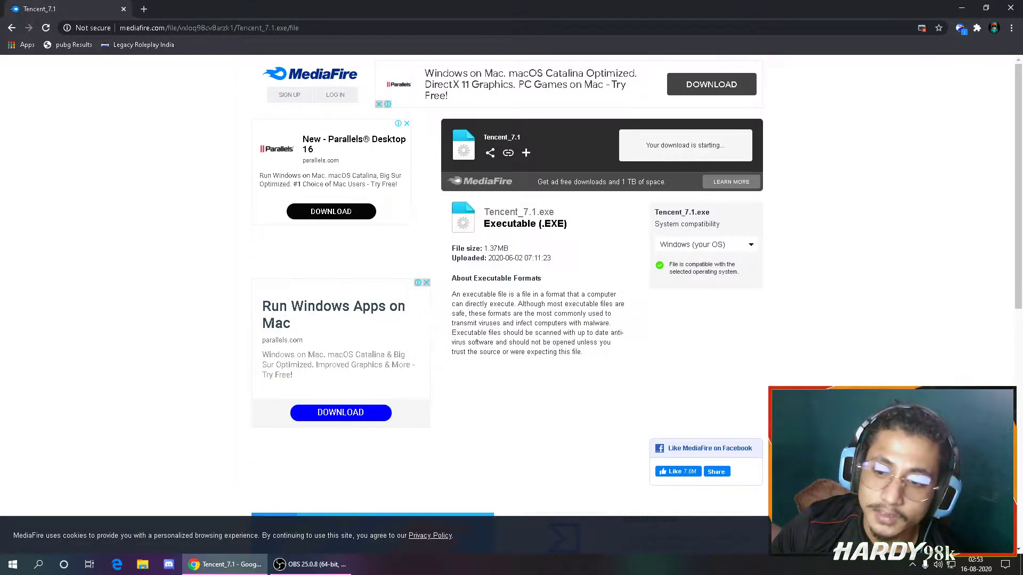
click(1011, 8)
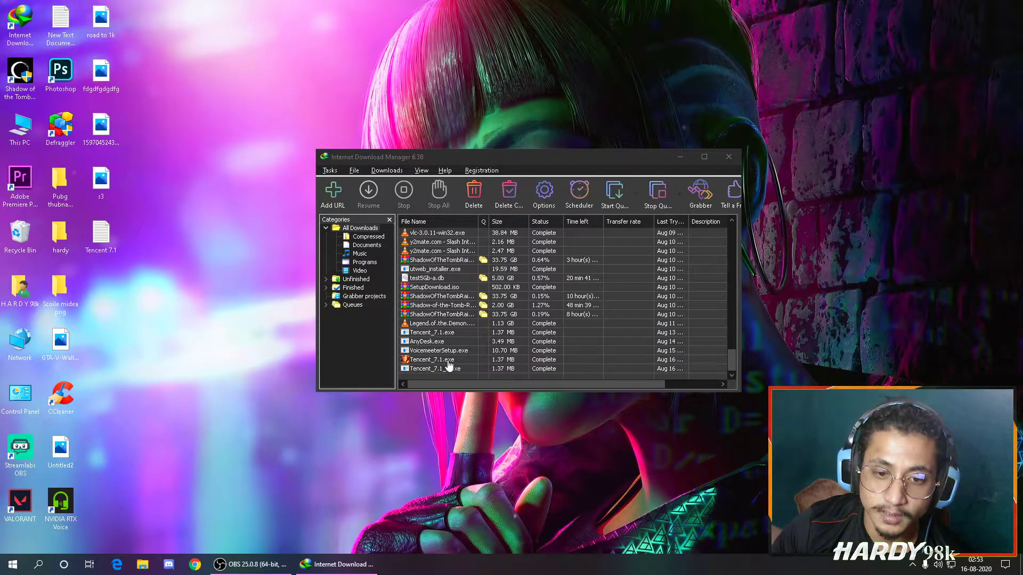
Step: Run the downloaded Tencent_7.1.exe from Internet Download Manager and close the download manager's windows
double_click(446, 362)
click(560, 375)
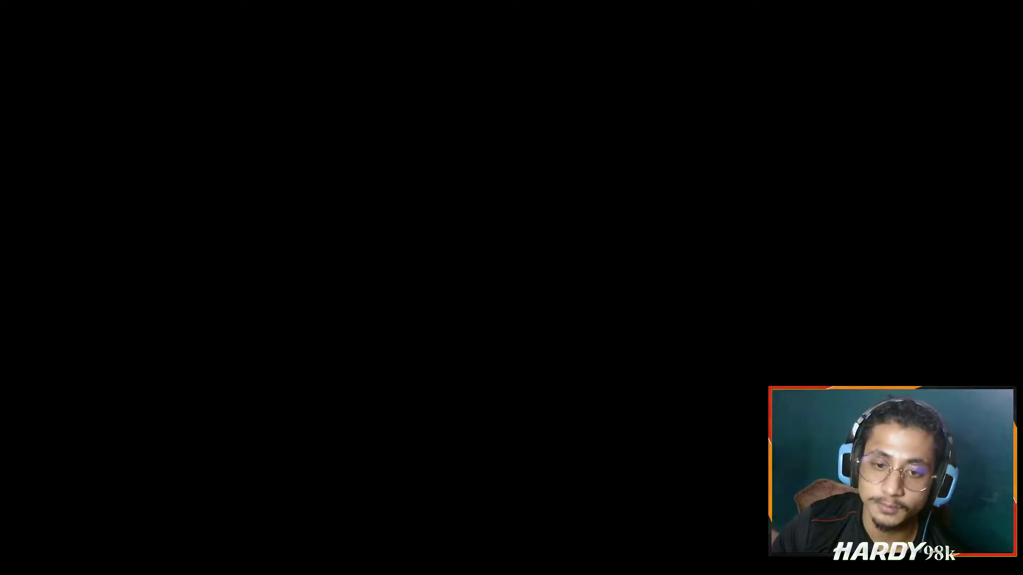
click(626, 373)
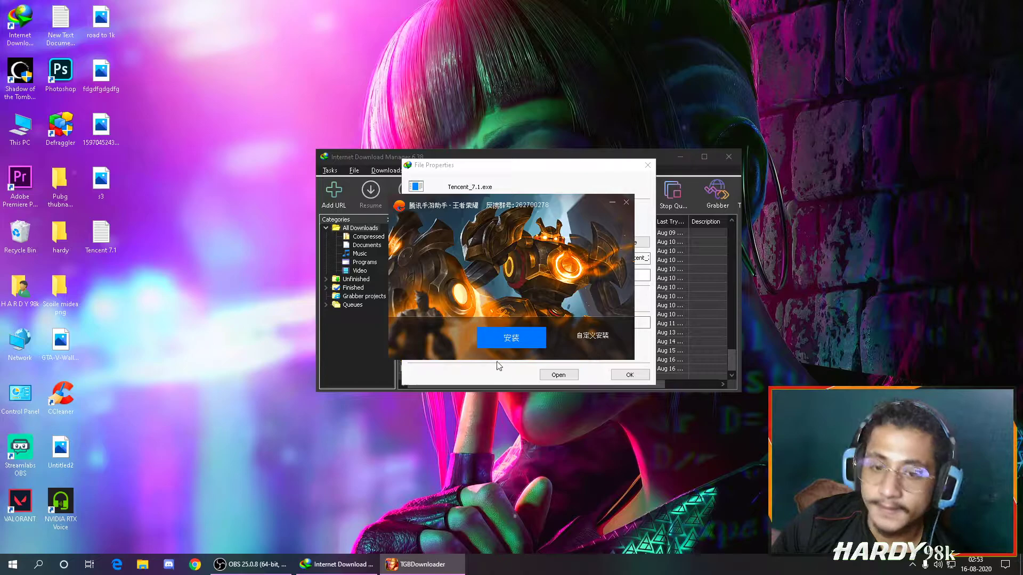
click(648, 165)
click(729, 156)
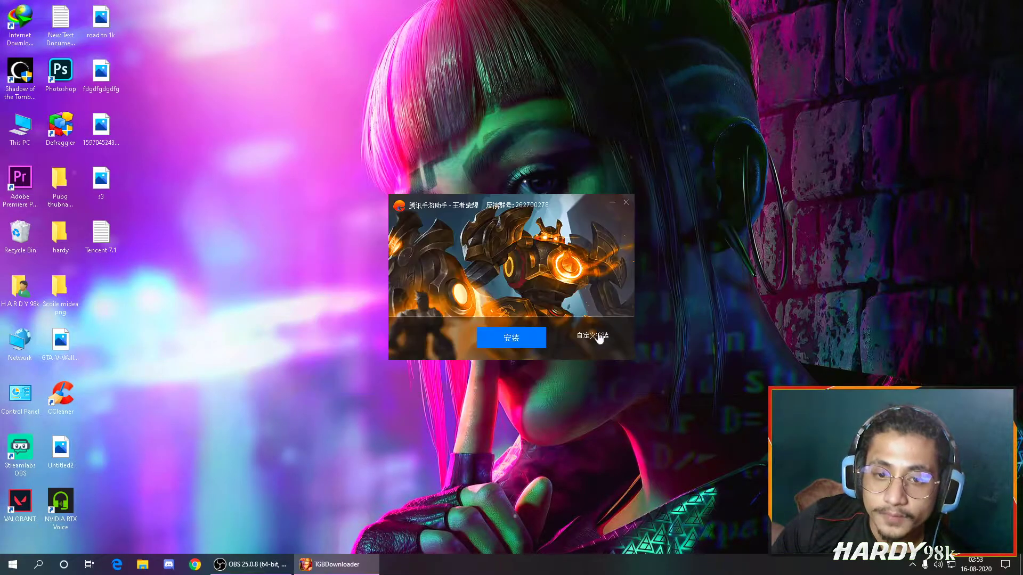
Step: Install the Tencent mobile game assistant with the default options and launch it, keeping its window open while the engine downloads
click(512, 341)
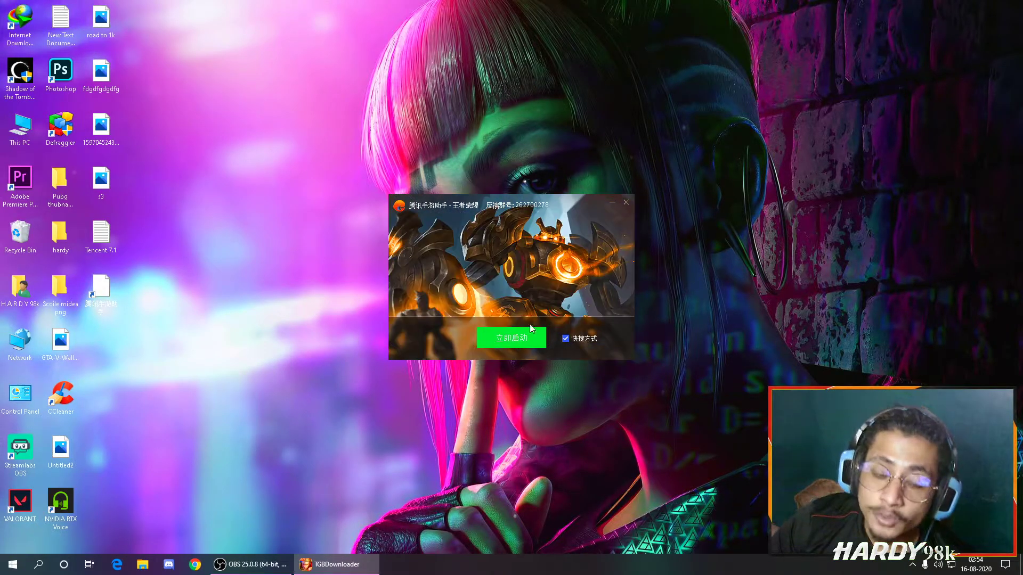
click(540, 342)
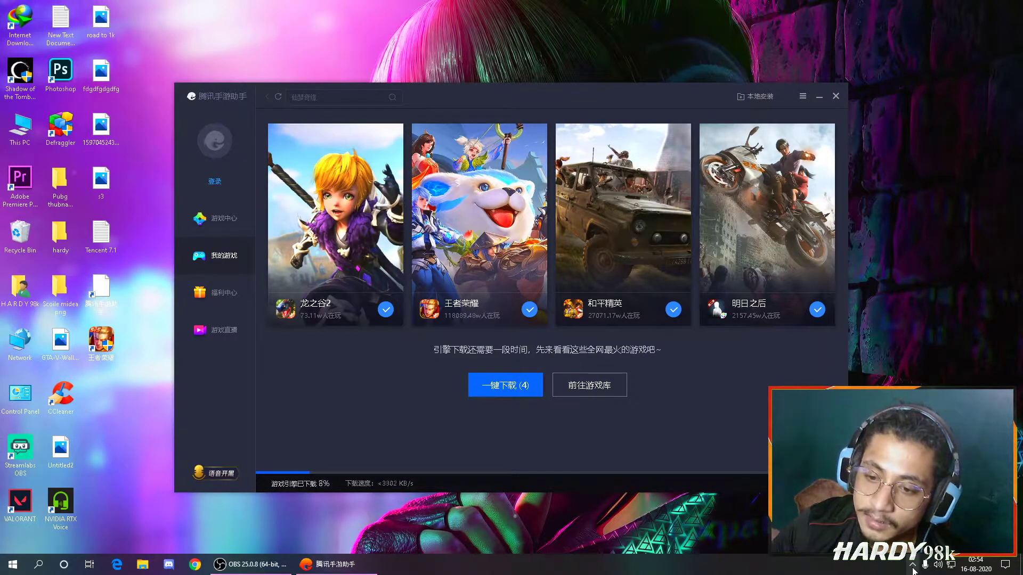
click(819, 96)
right_click(585, 201)
click(335, 564)
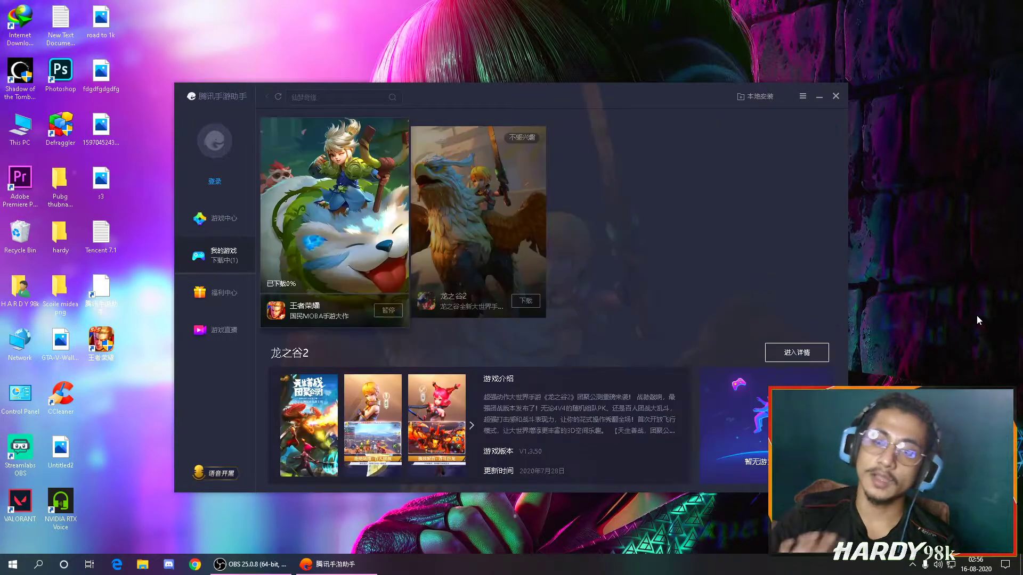
Step: Delete the 王者荣耀 download from the game list and confirm the removal
mouse_move(341, 296)
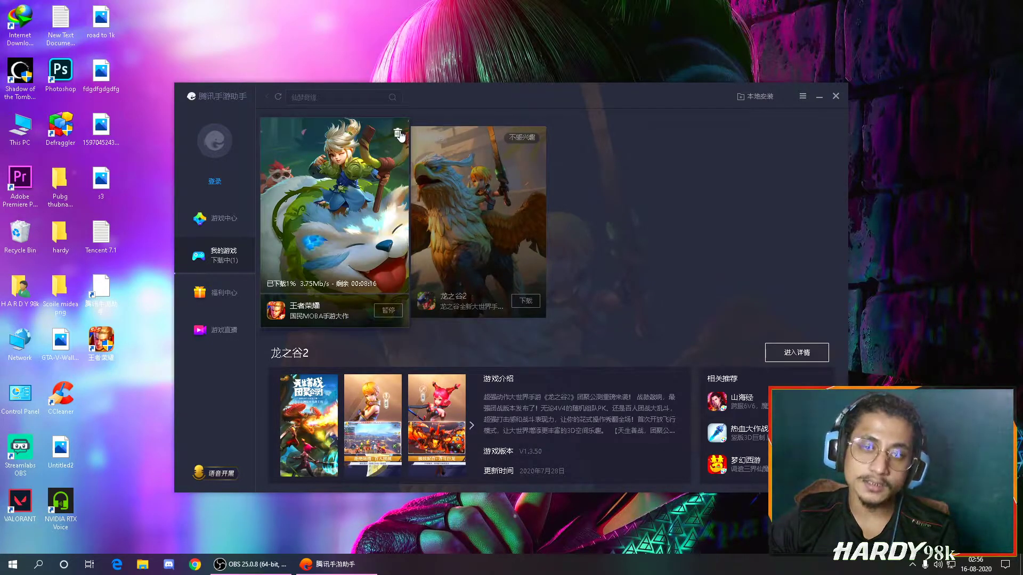
click(399, 134)
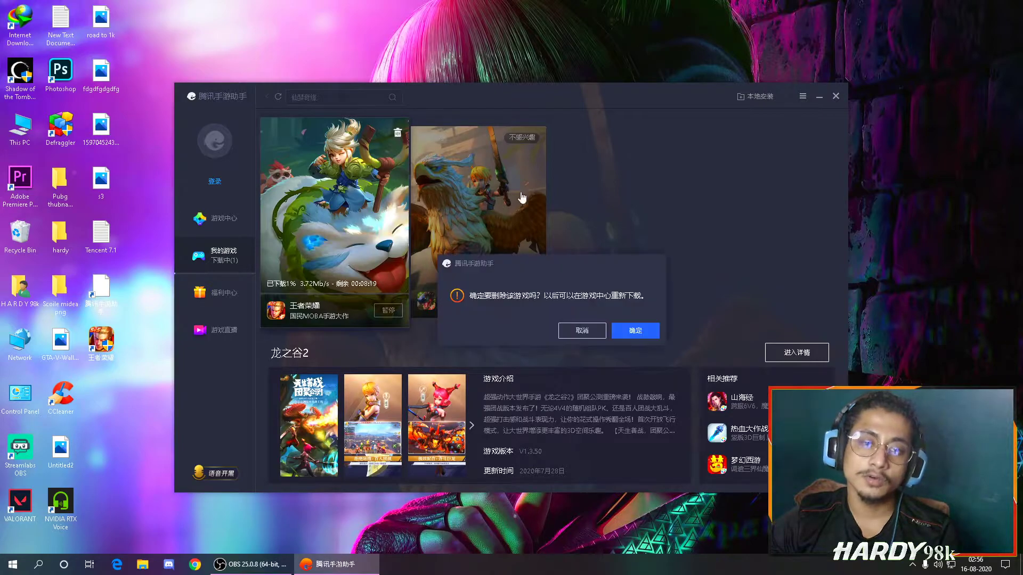
click(635, 332)
Step: Search the game library for "pubg" and start downloading PUBG MOBILE from its details page
click(320, 97)
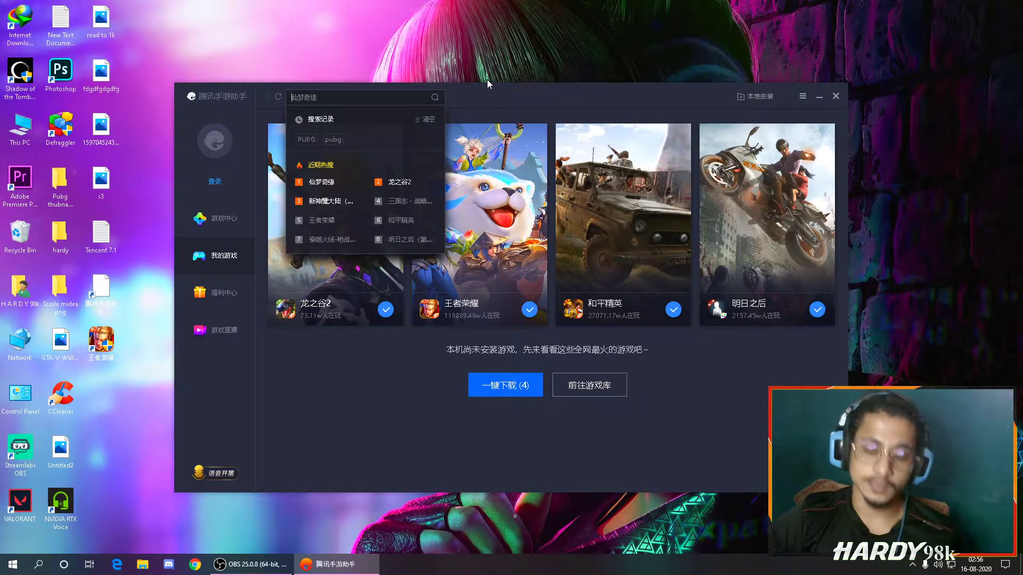
text(pubg)
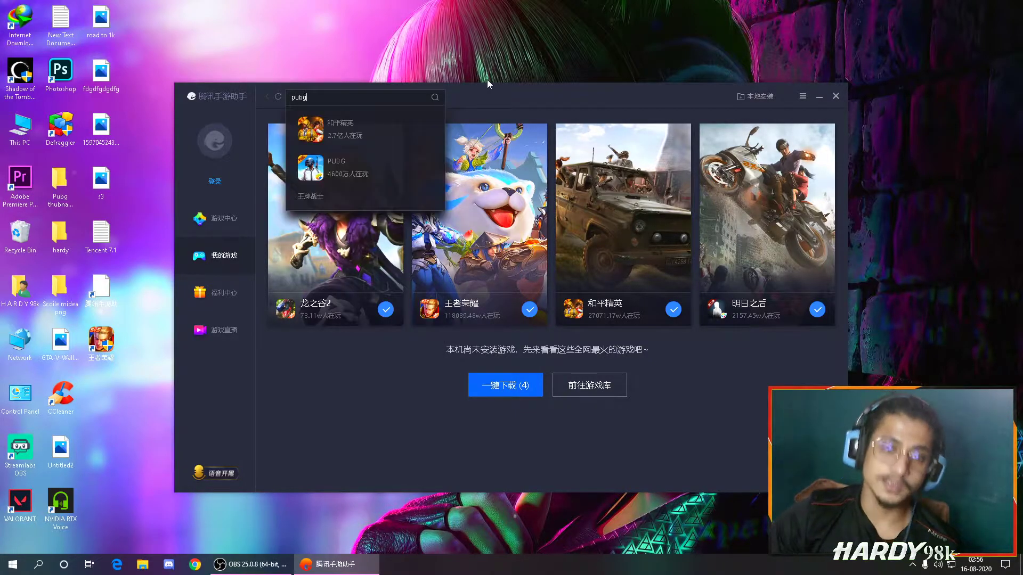
mouse_move(376, 171)
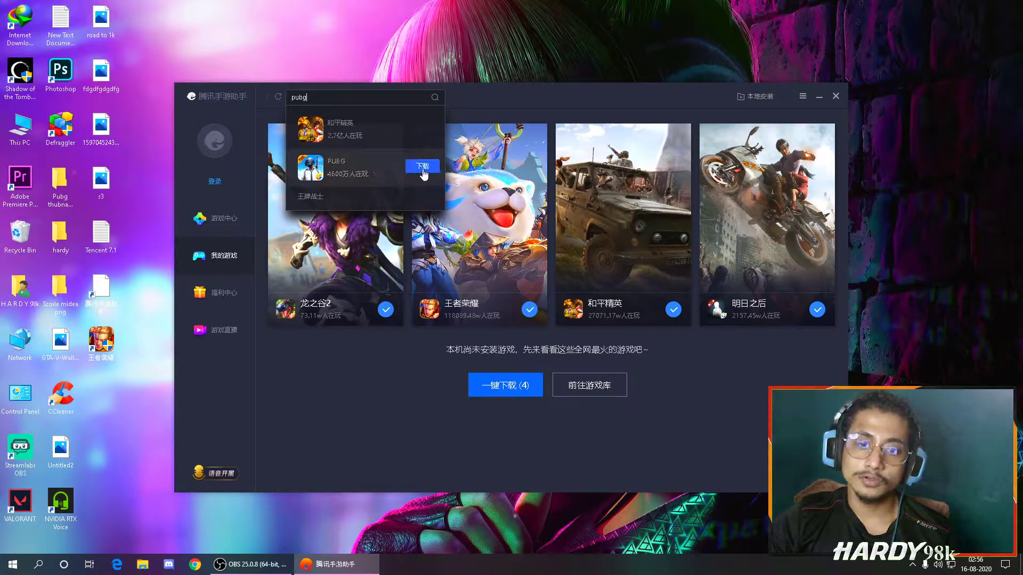
click(345, 170)
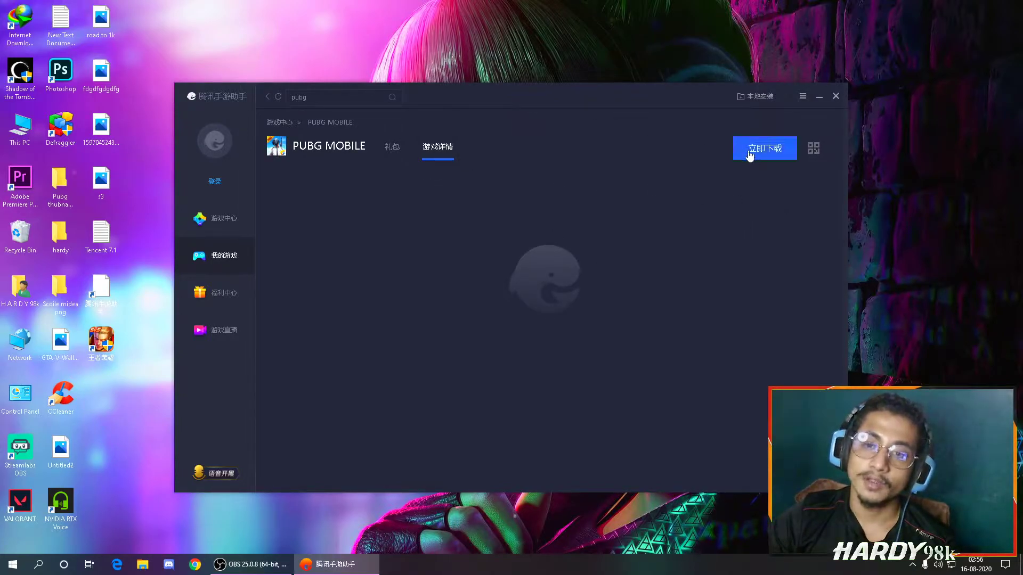
mouse_move(813, 153)
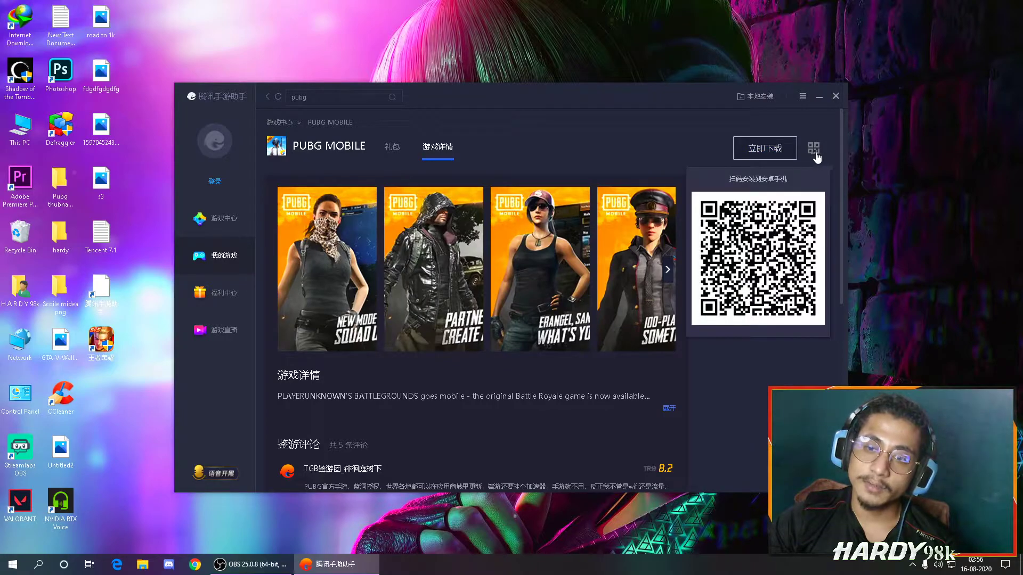
click(764, 152)
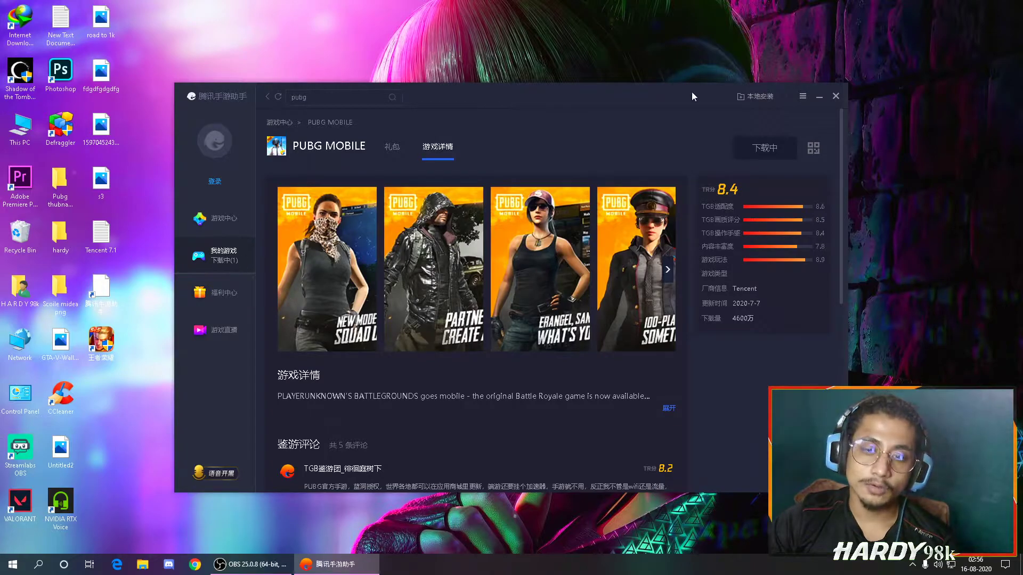
Step: Check PUBG MOBILE in the 我的游戏 list, bring the emulator's game window to the front and move it lower on the desktop
click(229, 265)
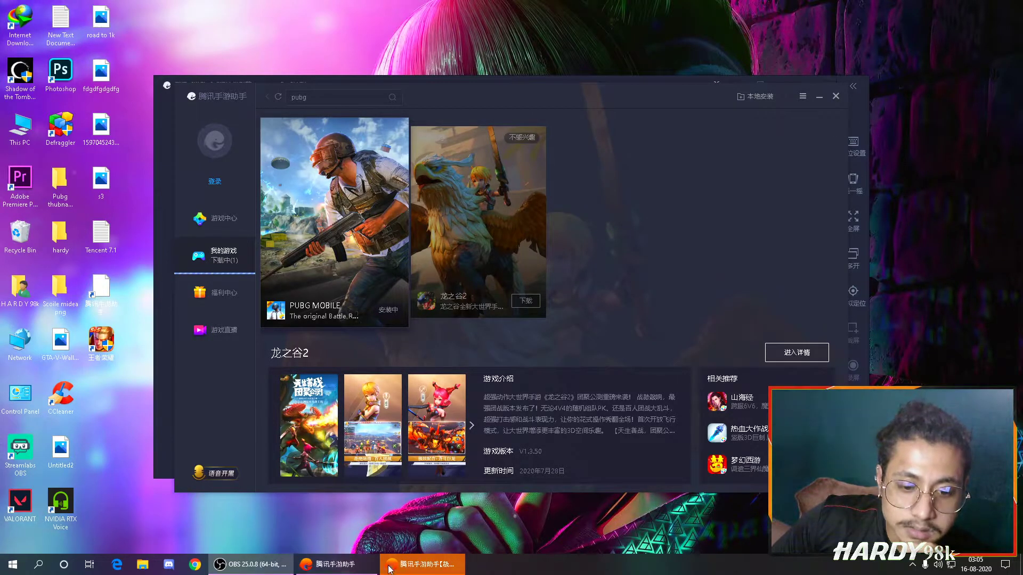
click(416, 567)
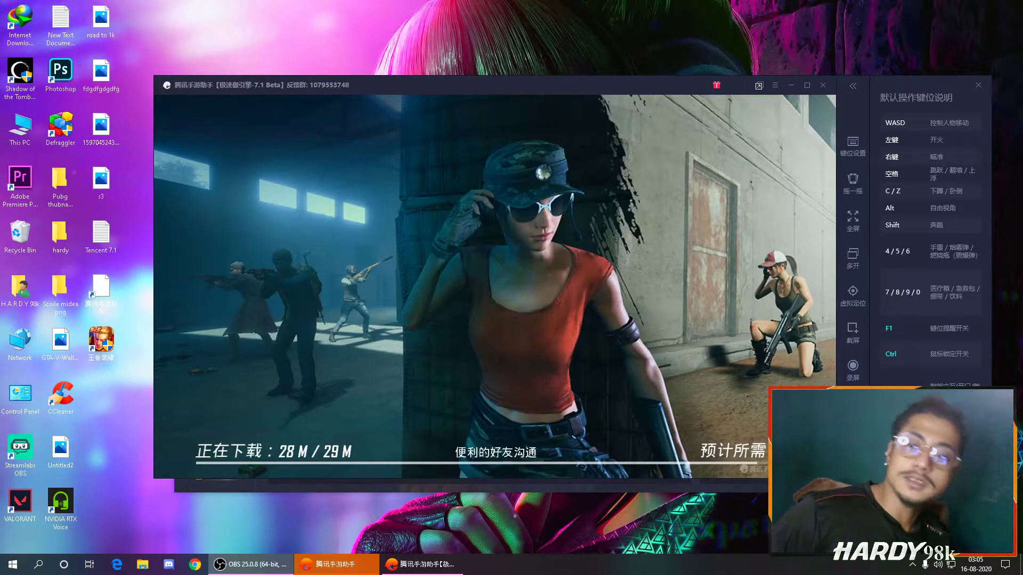
drag(625, 84, 640, 156)
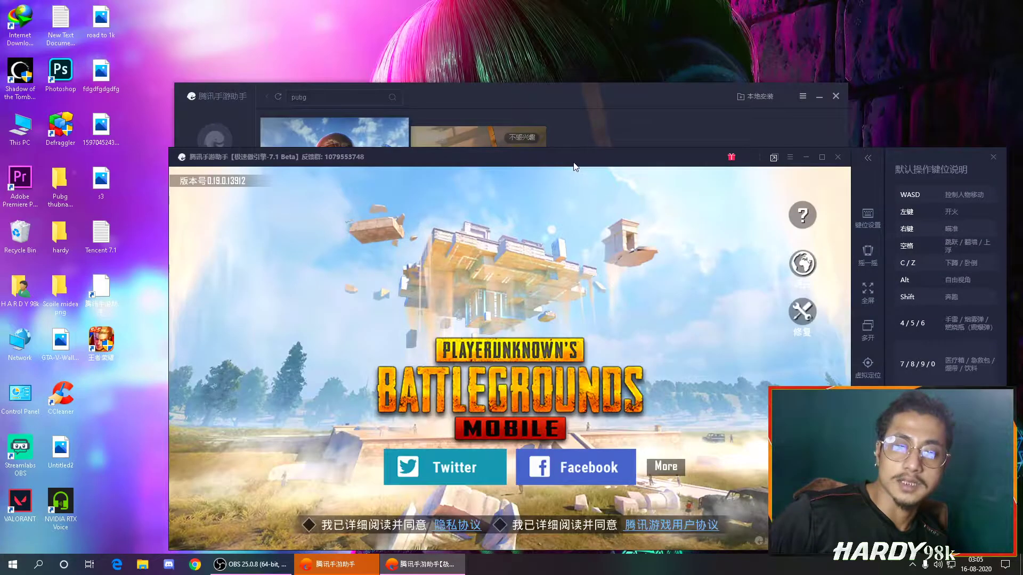
Step: Move the PUBG MOBILE window higher on the desktop, and close both it and the game assistant
drag(573, 147, 547, 69)
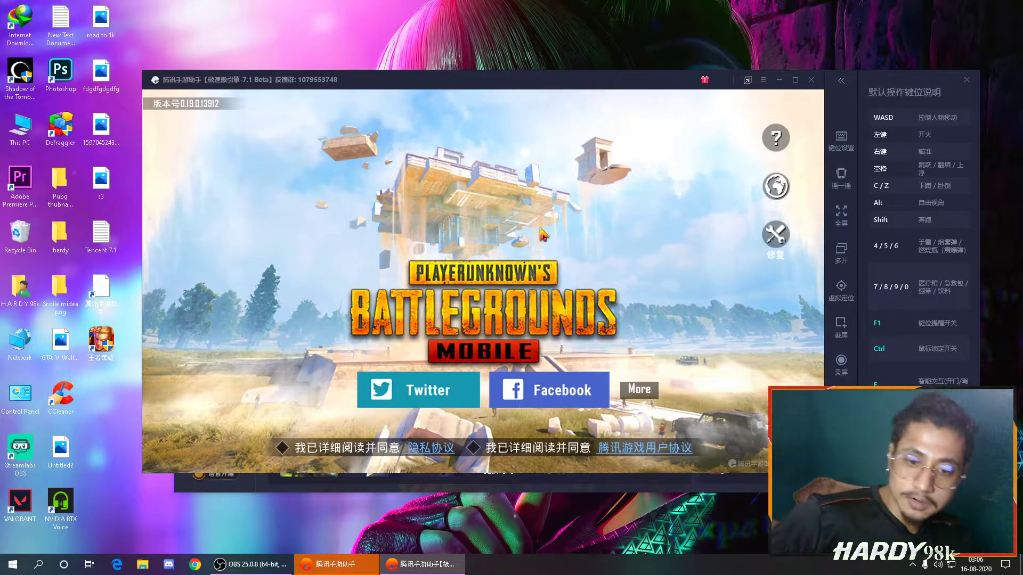
click(811, 80)
click(516, 290)
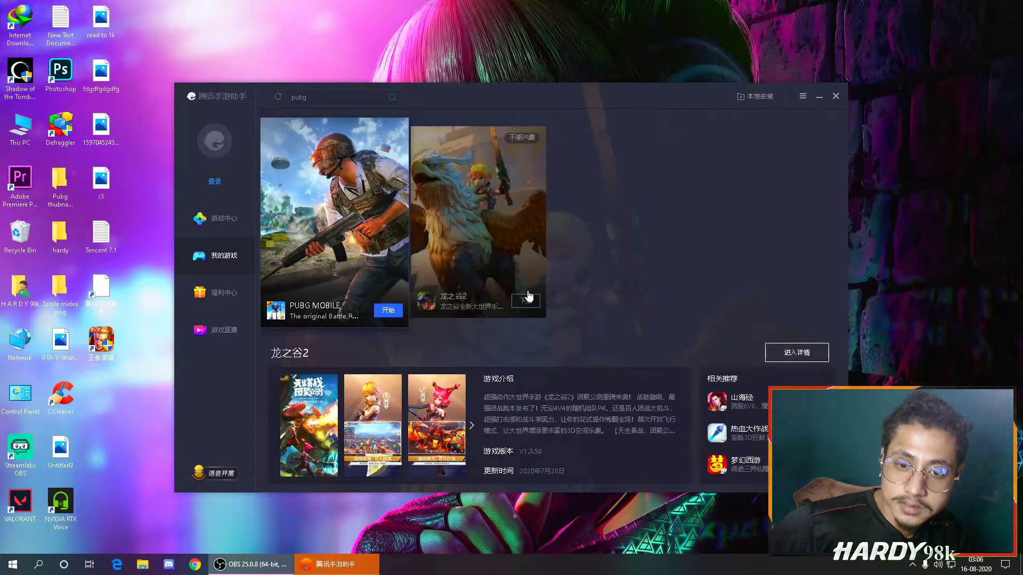
click(835, 97)
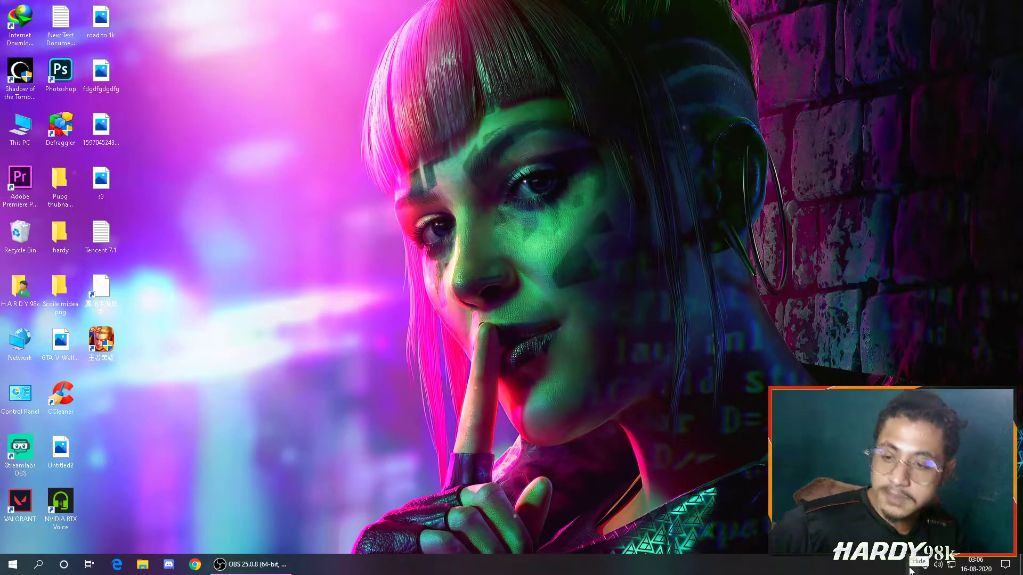
right_click(360, 147)
click(400, 174)
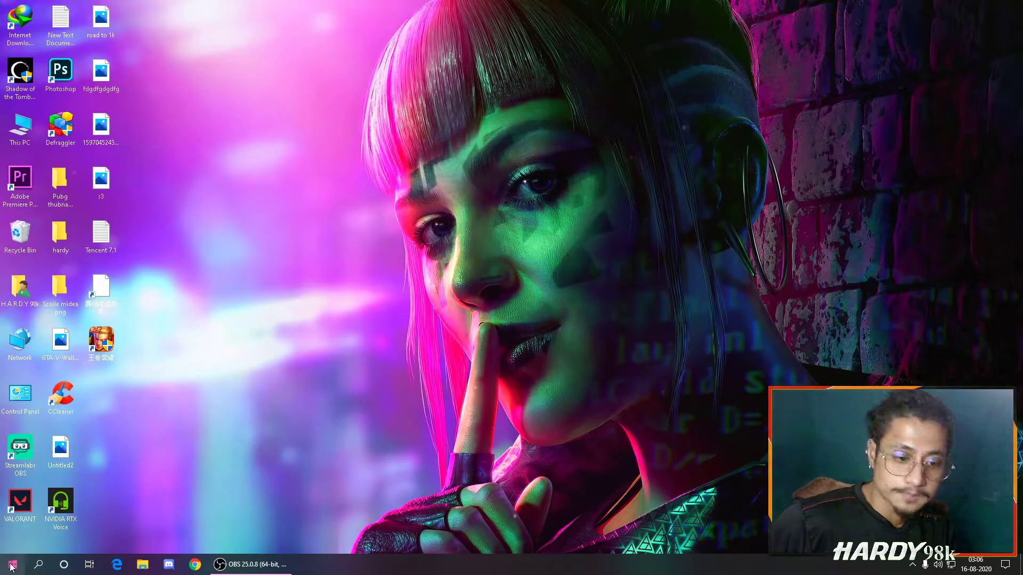
right_click(303, 253)
click(336, 284)
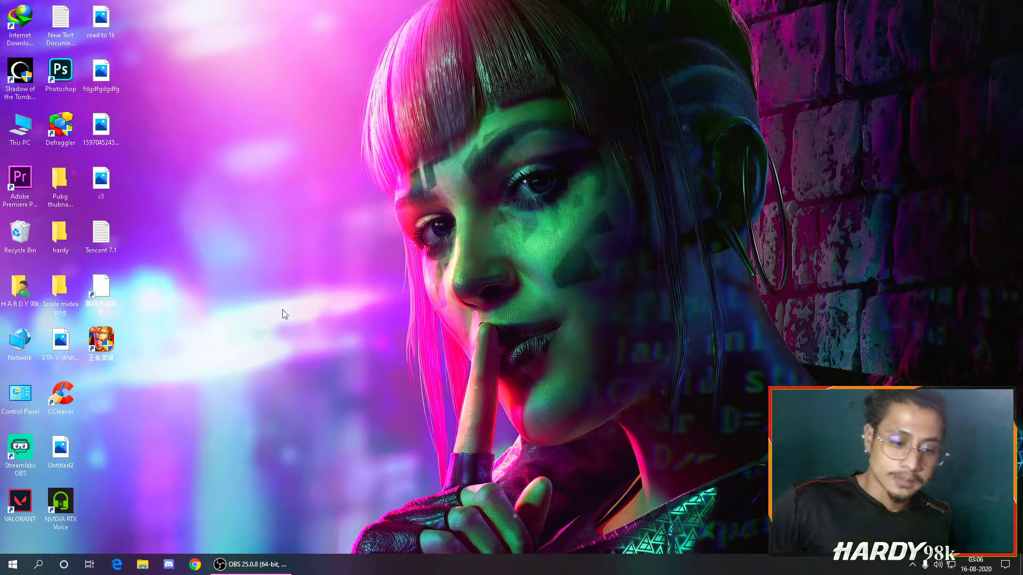
Step: Find the Run app through Windows search, launch regedit with it and allow the elevation request
click(38, 565)
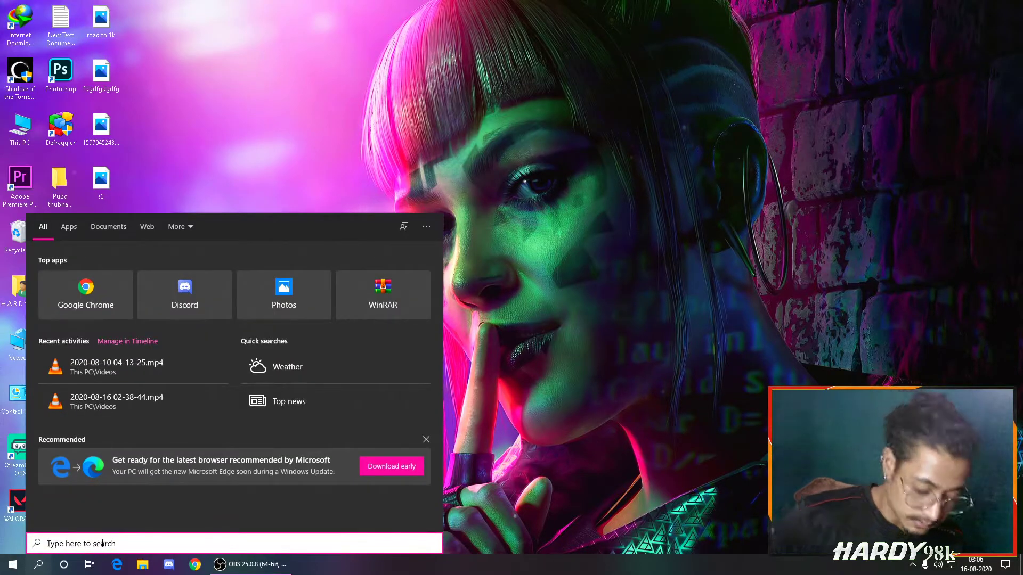
text(run)
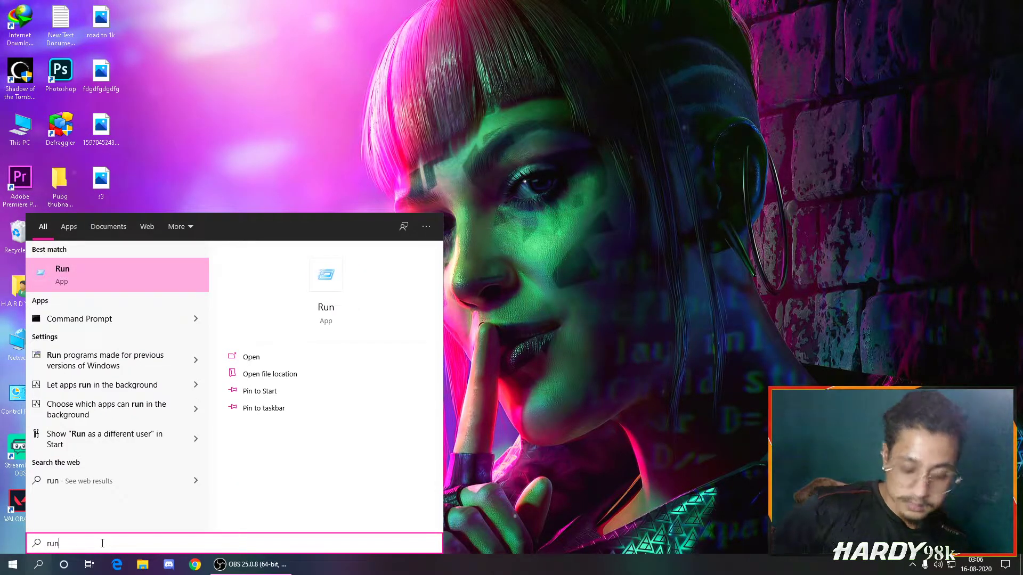
key(Return)
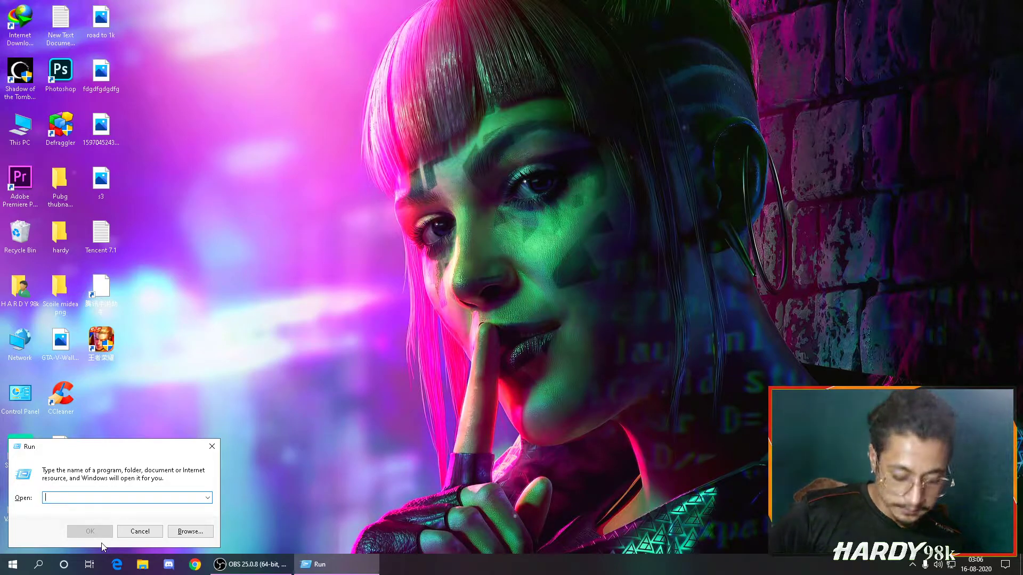
text(regedit)
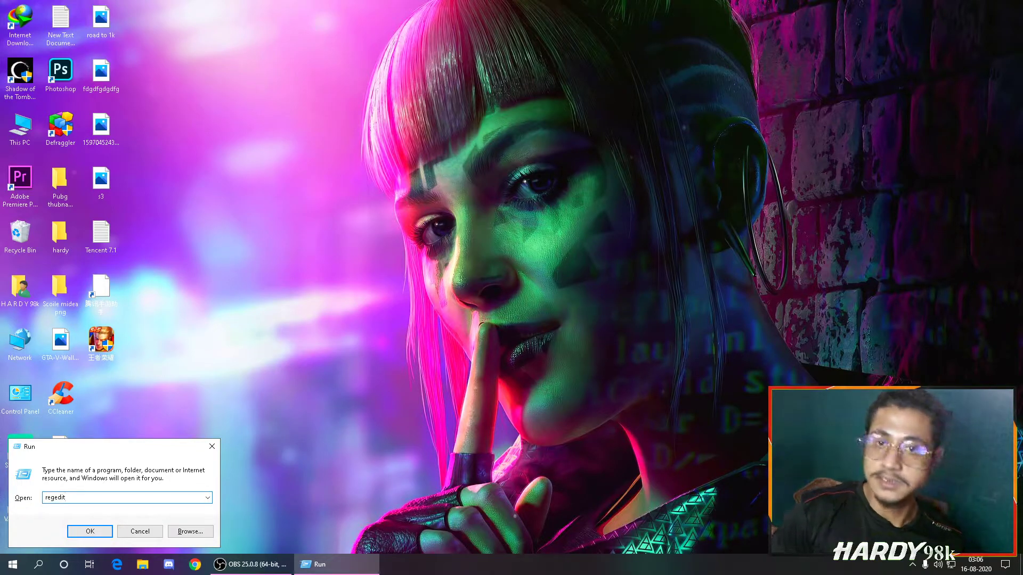
key(Return)
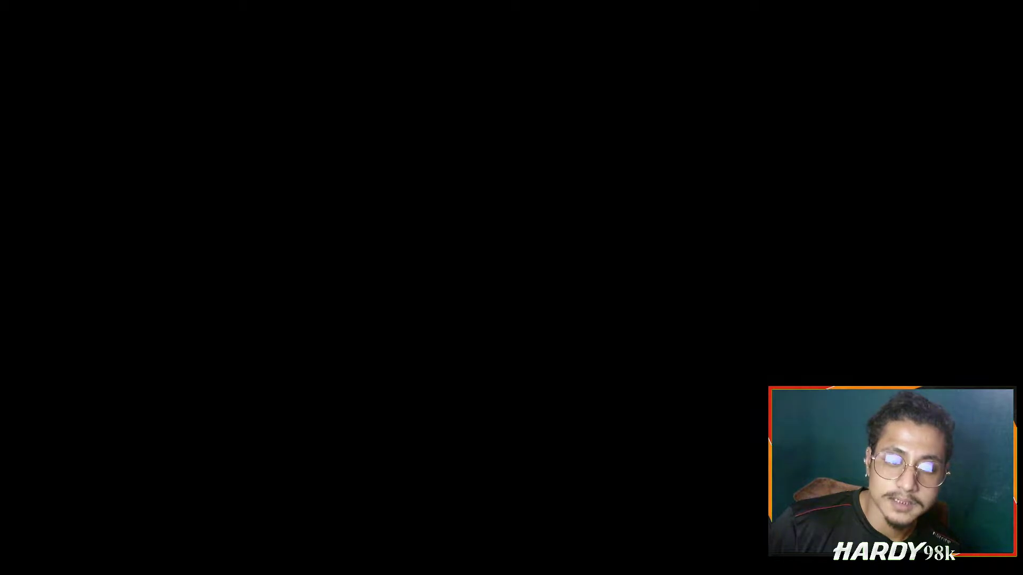
key(alt+y)
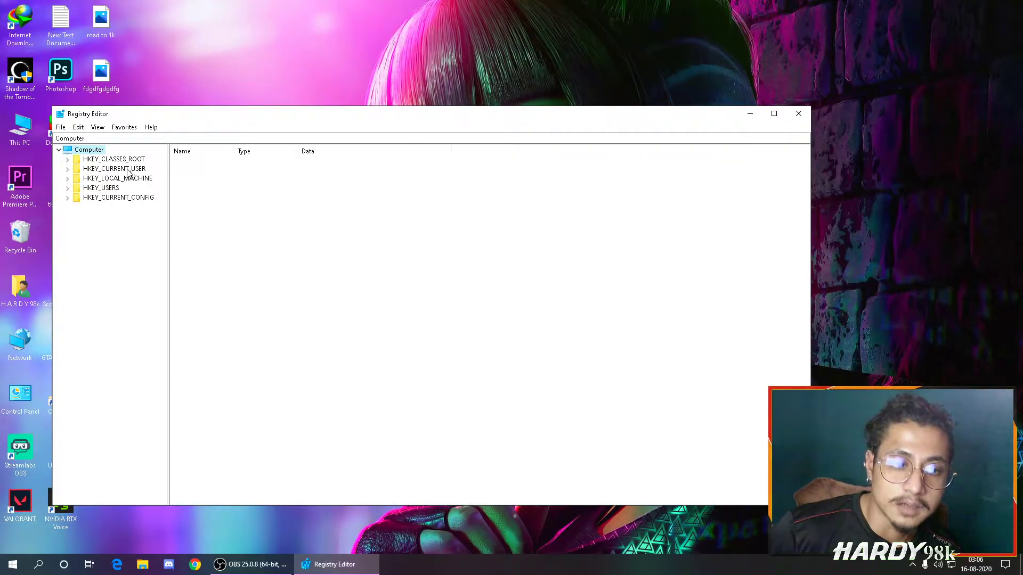
Step: Navigate to the registry key HKEY_CURRENT_USER\SOFTWARE\Tencent\MobileGamePC
click(68, 170)
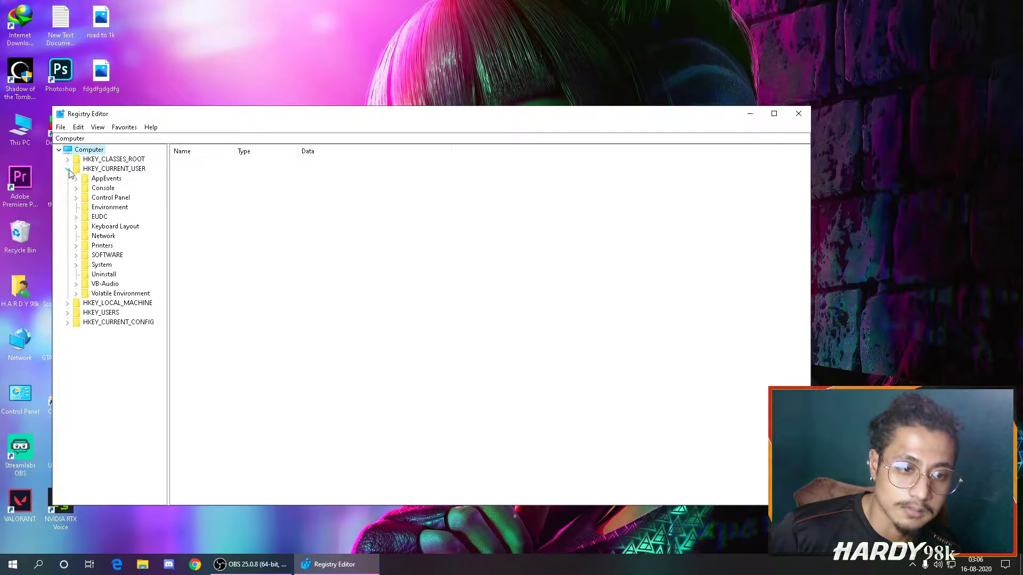
click(76, 256)
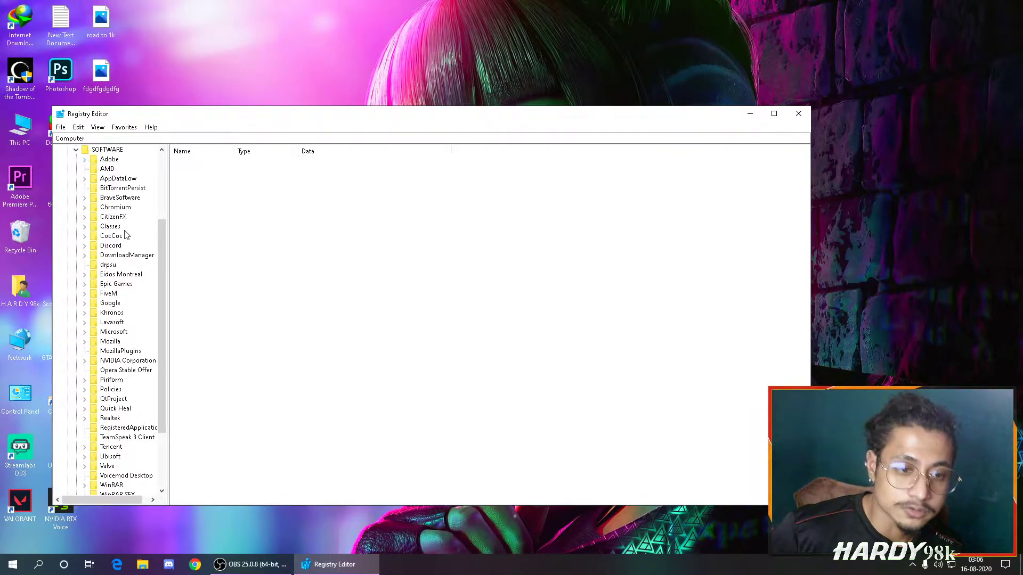
scroll(123, 241, down, 2)
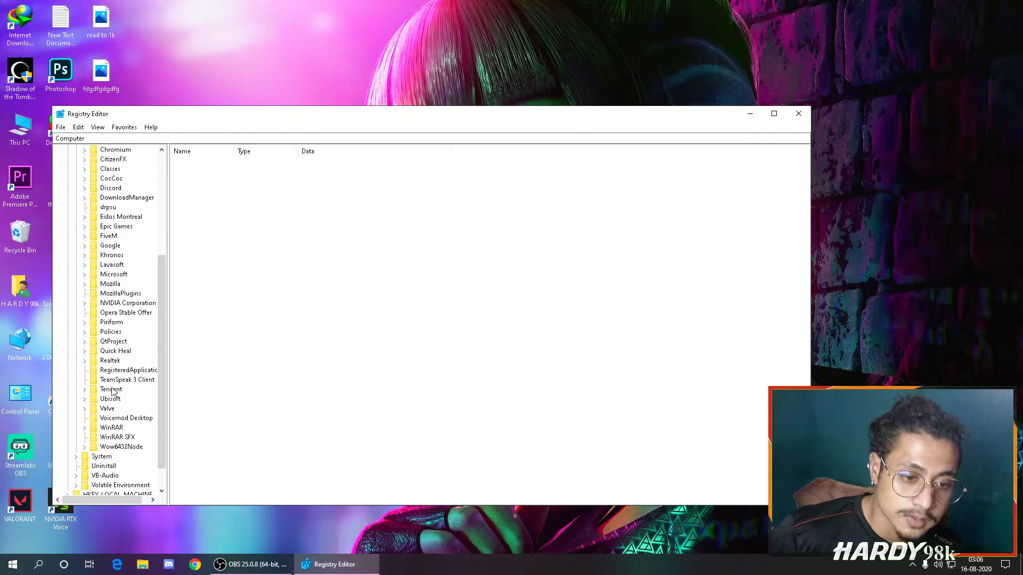
click(85, 391)
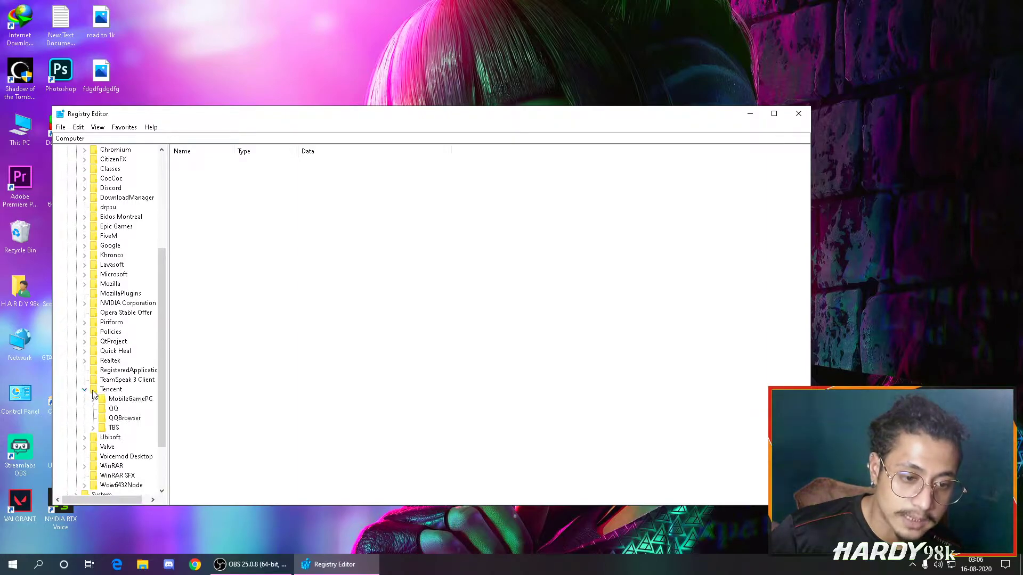
click(148, 401)
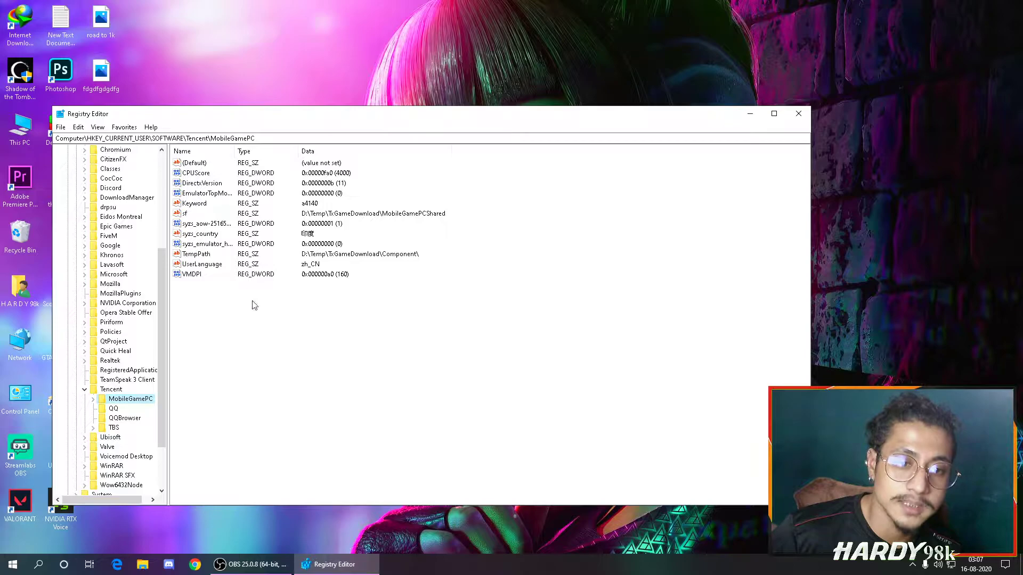
Step: Set the UserLanguage value of MobileGamePC to en_US and close the Registry Editor
double_click(203, 265)
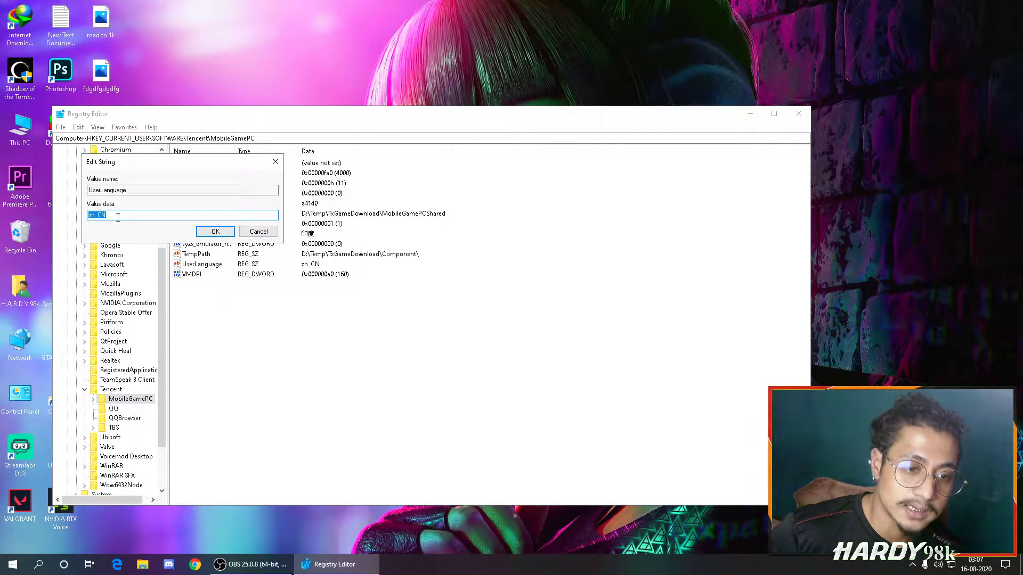
key(BackSpace)
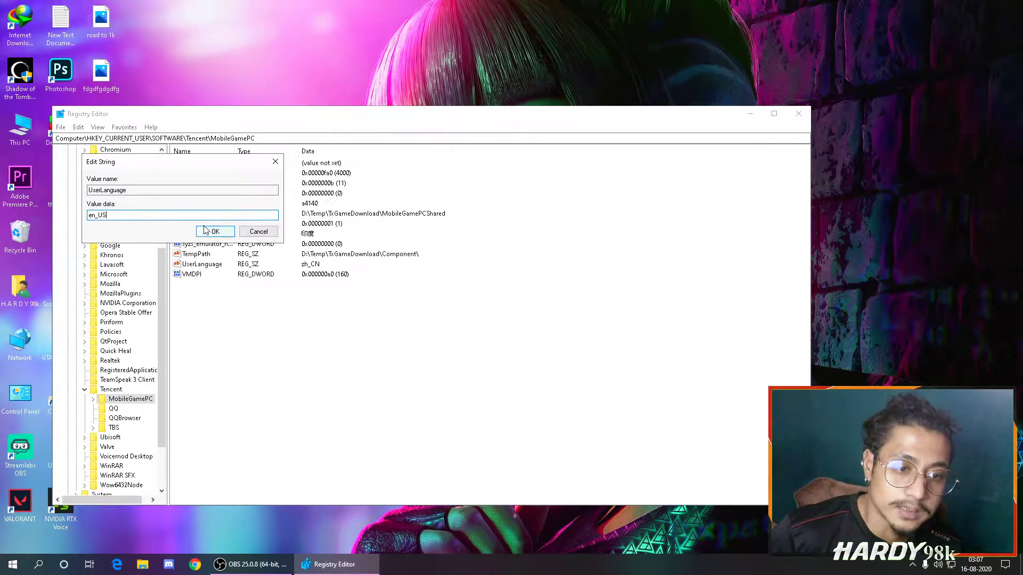
click(220, 233)
click(798, 113)
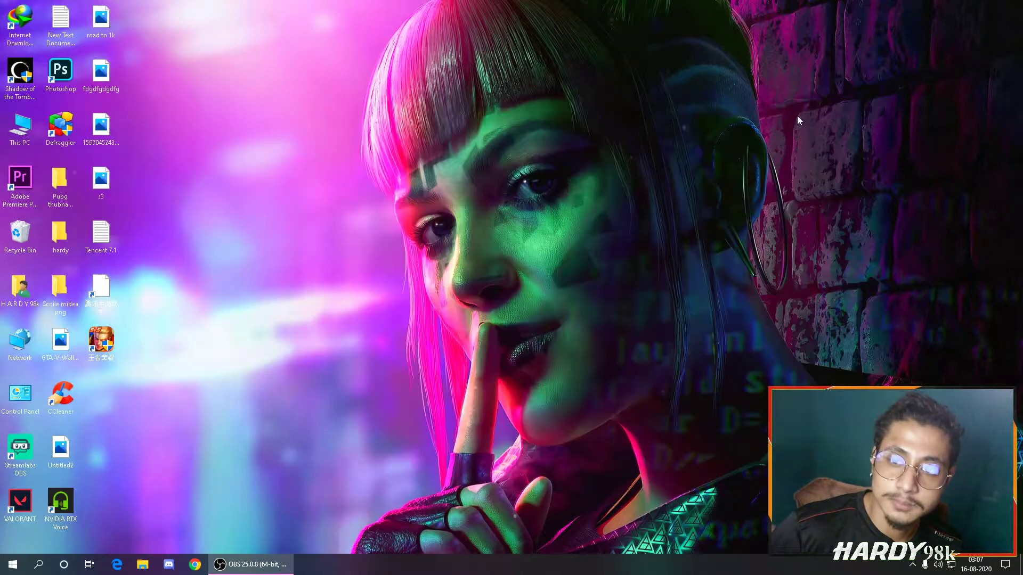
Step: Launch the emulator from its desktop shortcut and move its window slightly higher
right_click(529, 161)
click(574, 191)
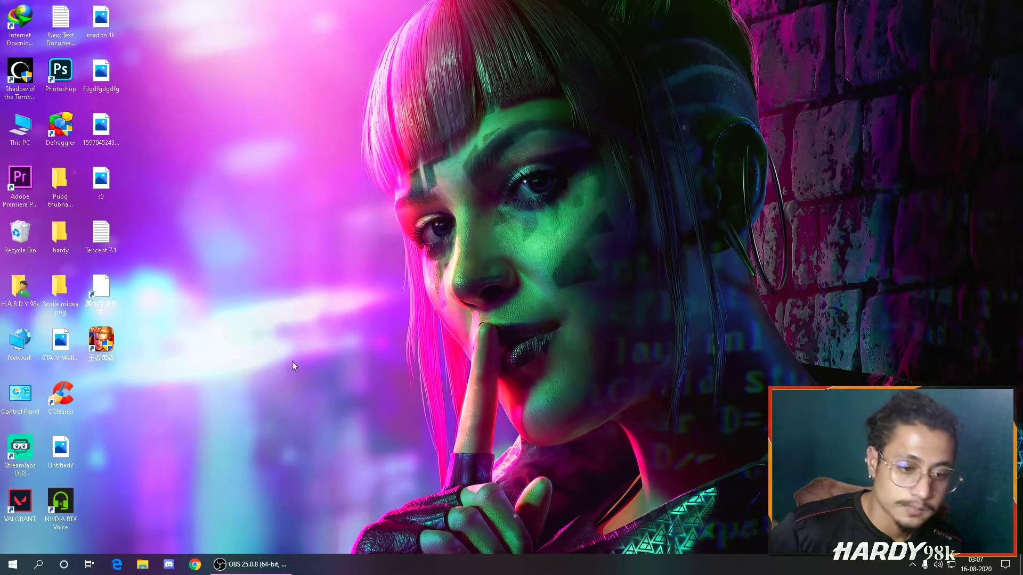
double_click(101, 341)
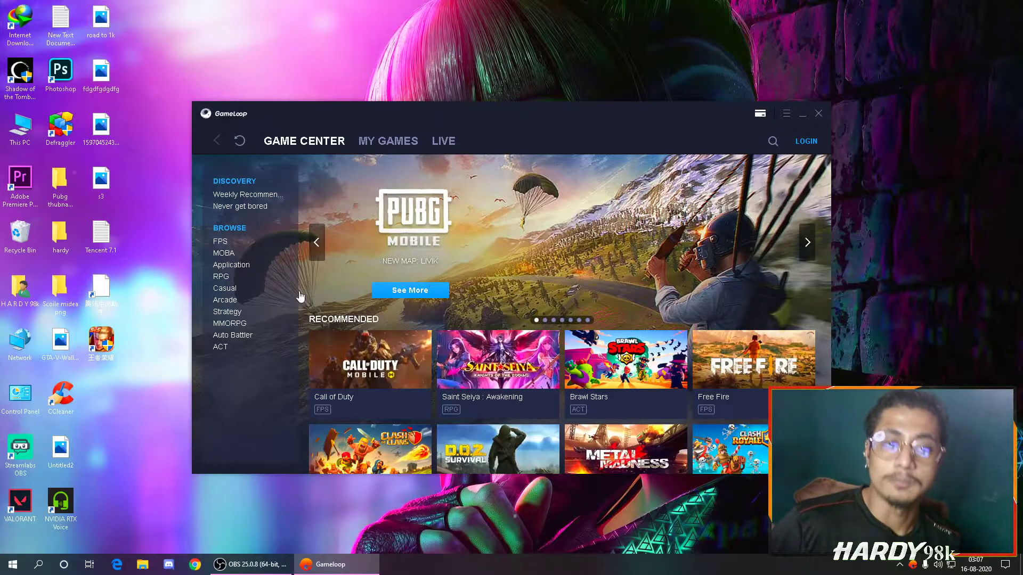
drag(619, 124, 625, 103)
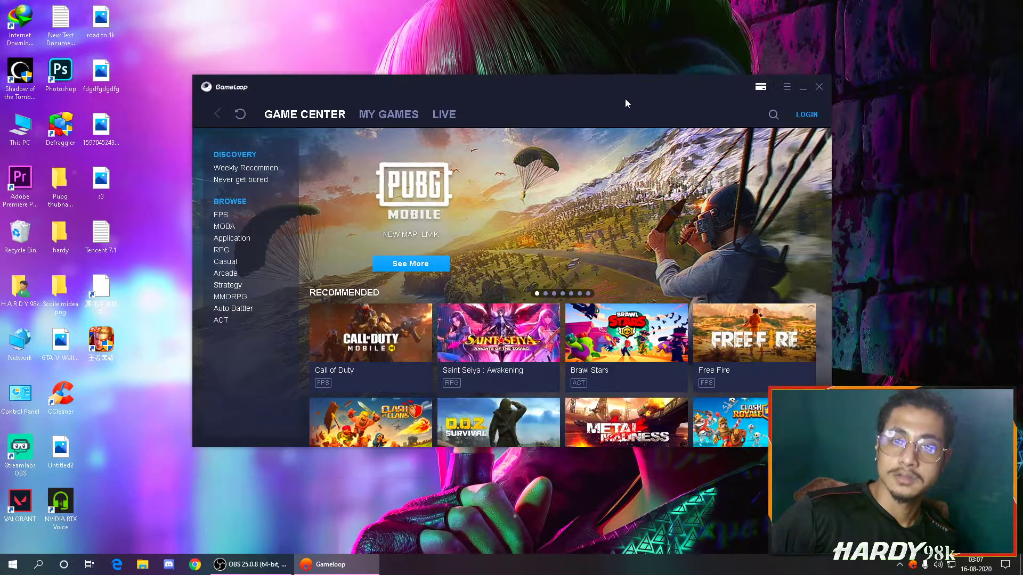
Step: Open the emulator's Setting Center and turn off Render Cache in the Engine settings
click(788, 88)
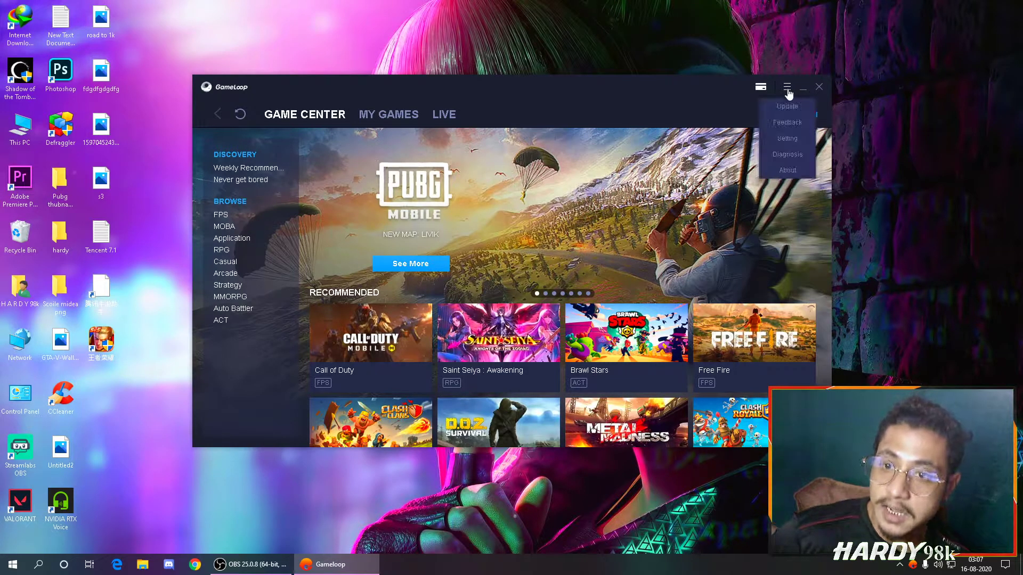
click(798, 148)
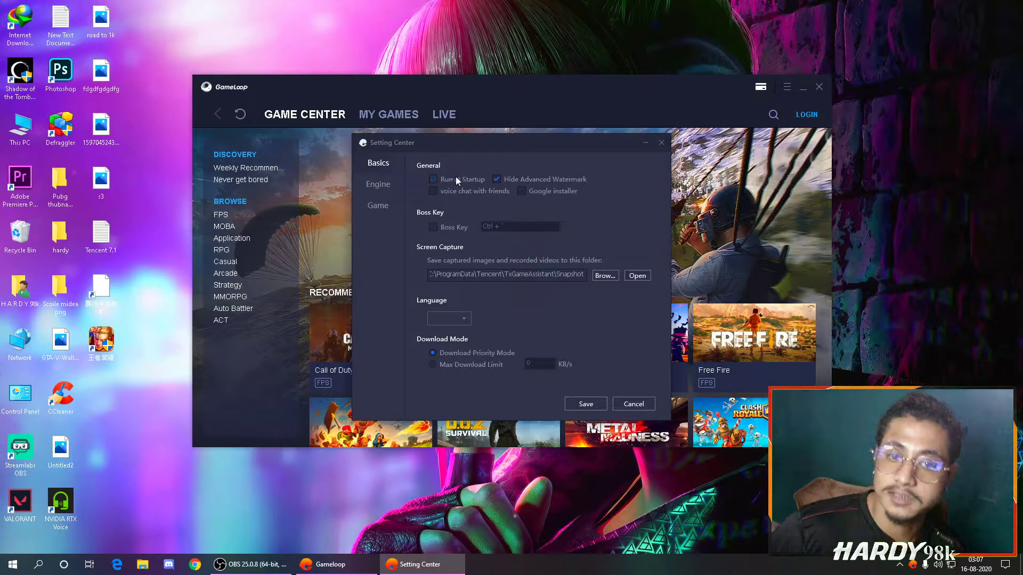
click(386, 190)
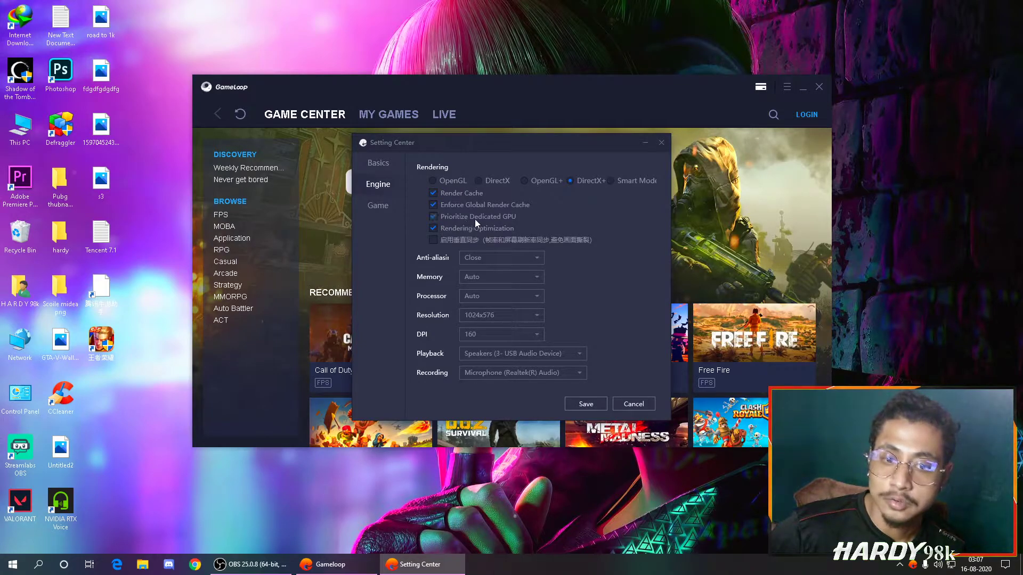
click(453, 194)
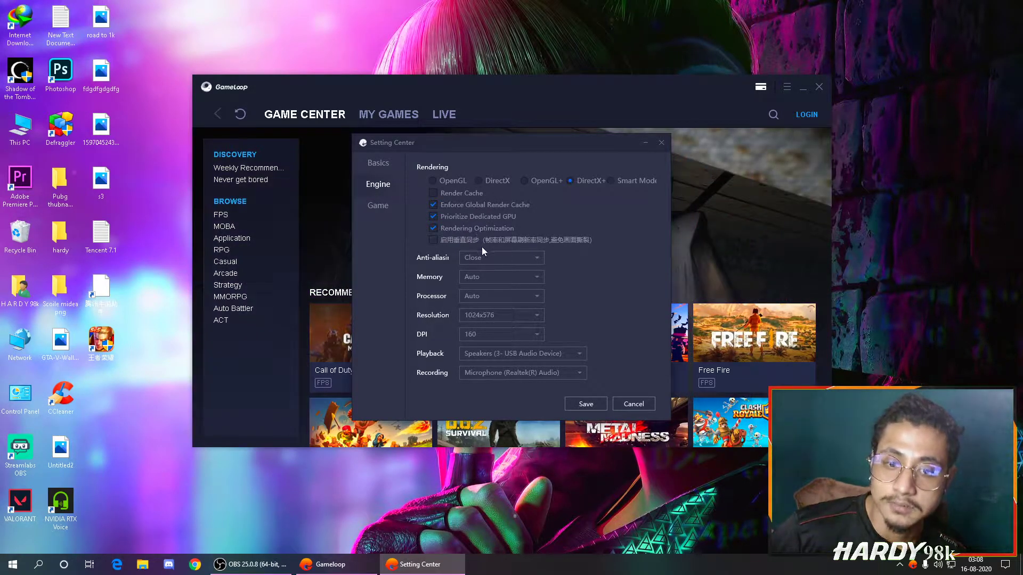
Step: Set the engine resolution to 1920x1080 and the DPI to 240
click(498, 318)
click(510, 333)
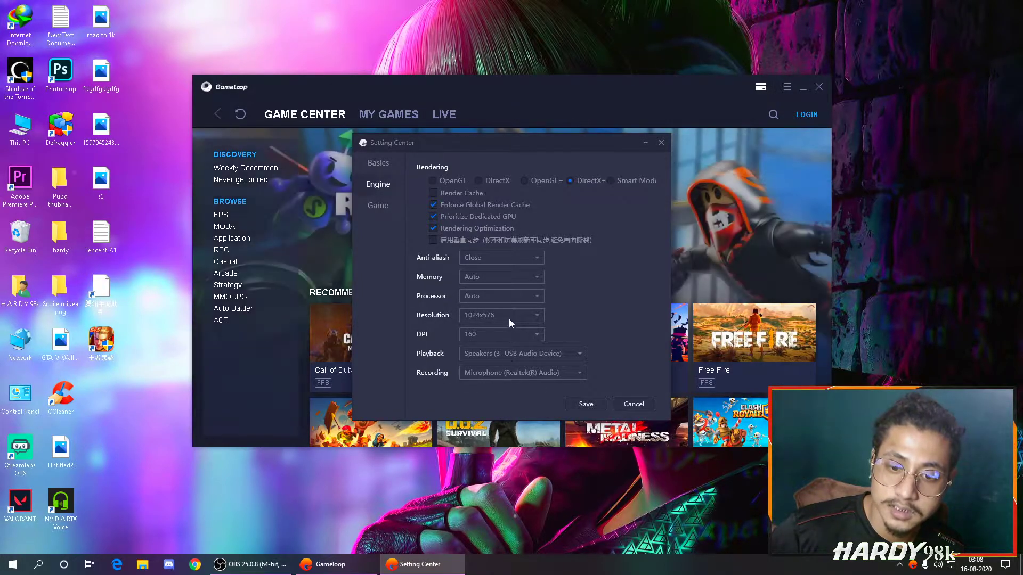
click(509, 317)
click(496, 365)
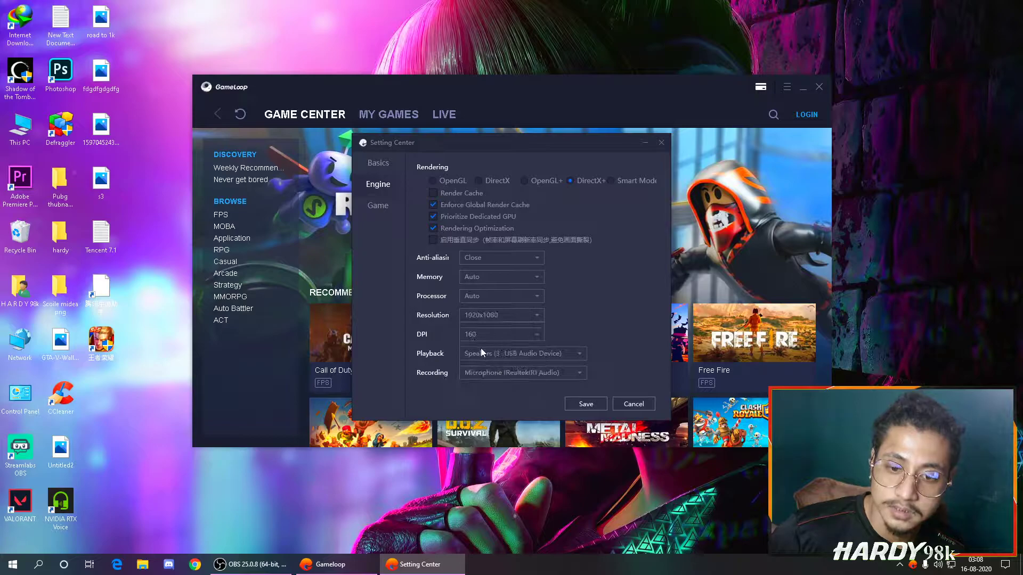
click(500, 334)
click(491, 366)
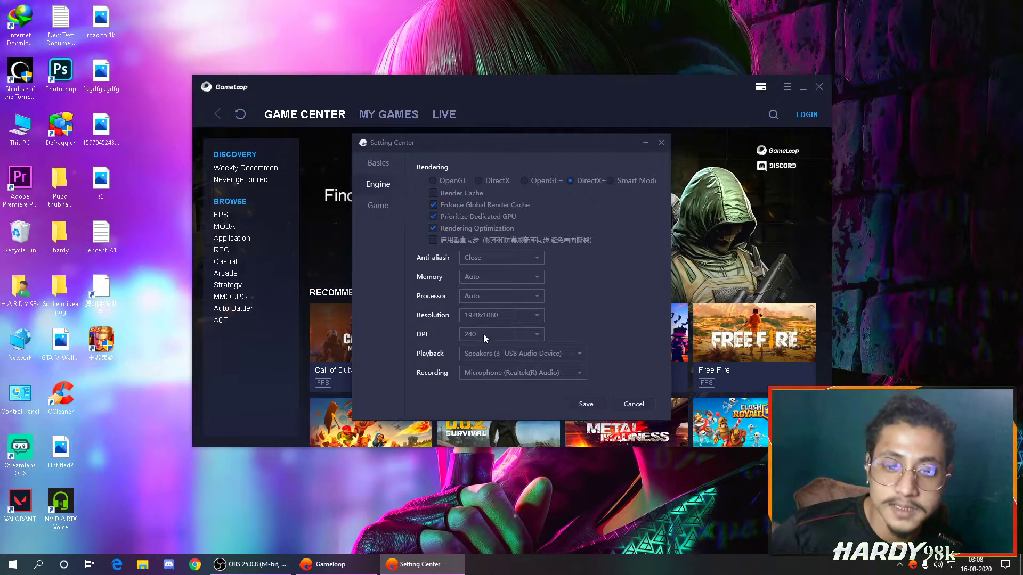
Step: Choose HD 1080P gaming resolution and HD display quality for PUBG MOBILE, and save the settings
click(383, 206)
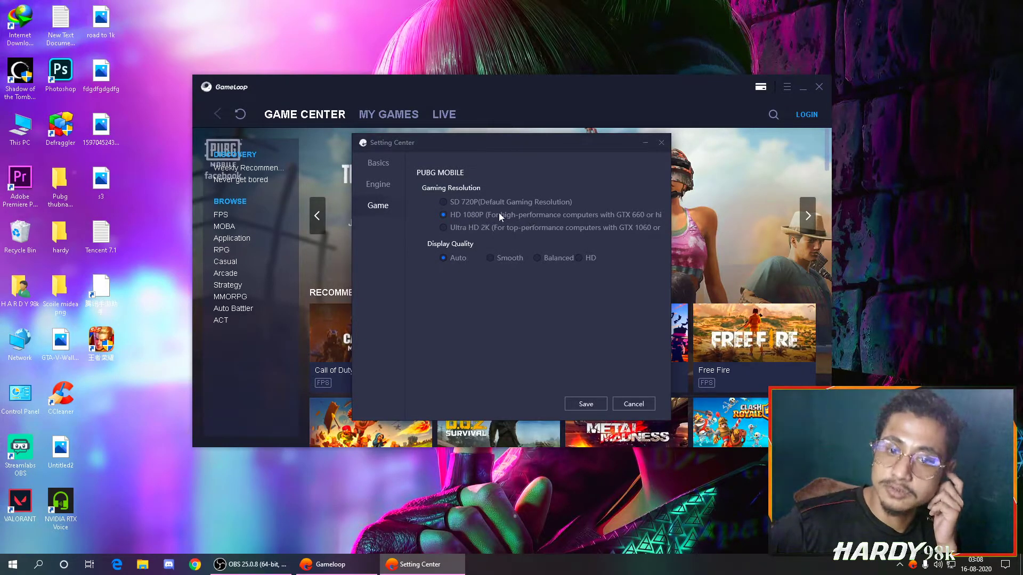
click(479, 215)
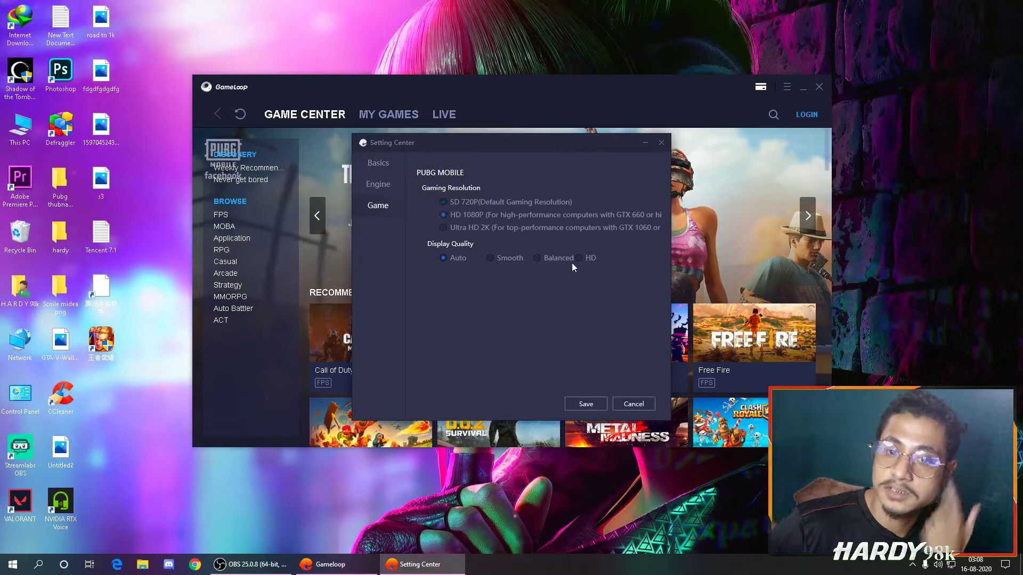
click(585, 258)
click(586, 404)
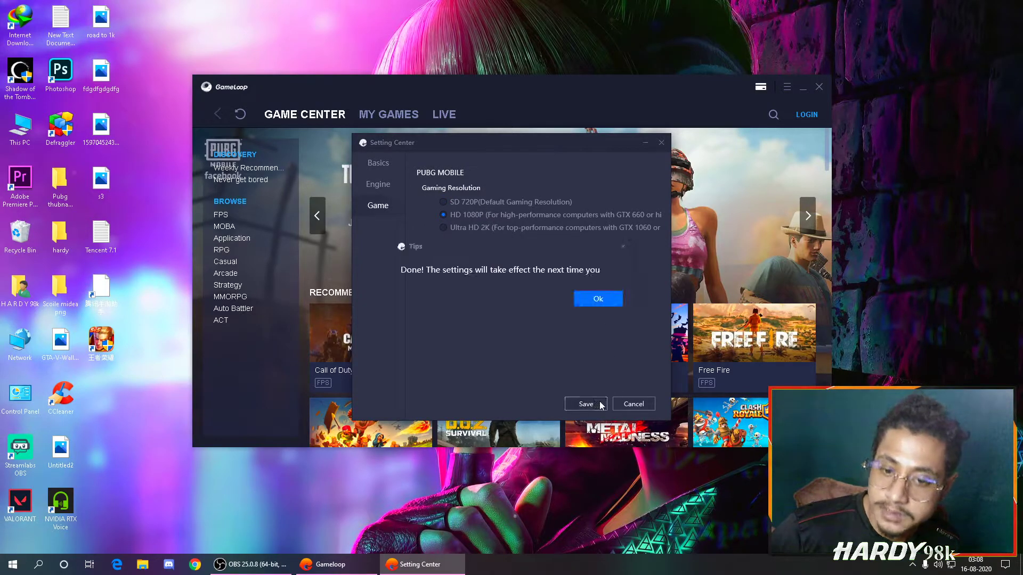
click(600, 298)
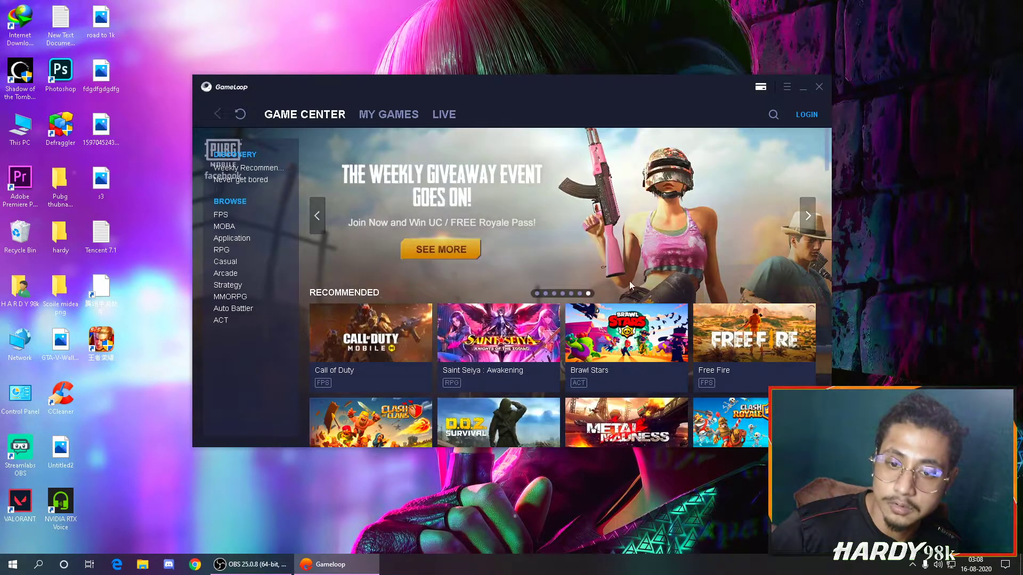
Step: Restart GameLoop and launch PUBG MOBILE from the installed games
click(819, 87)
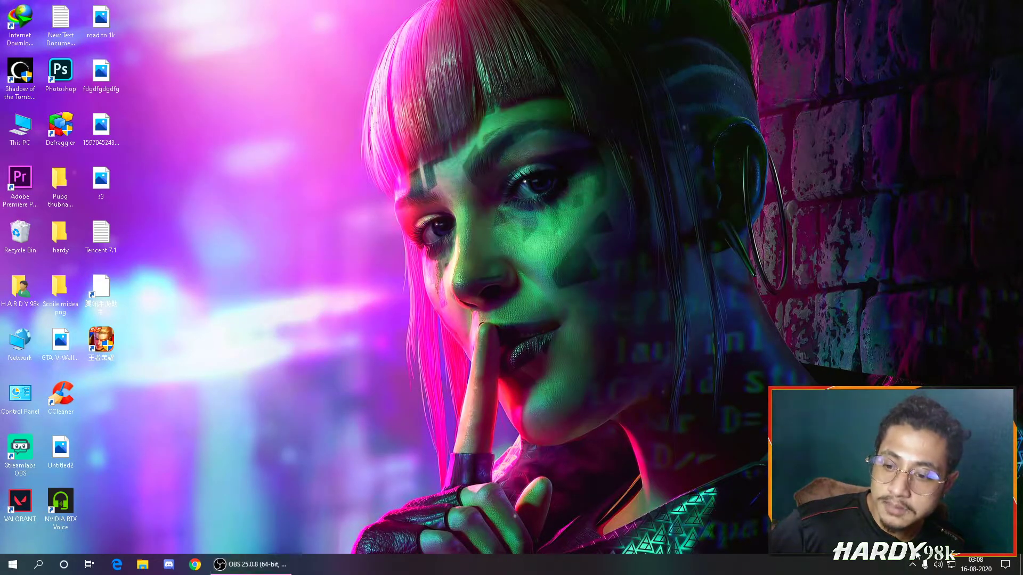
double_click(101, 339)
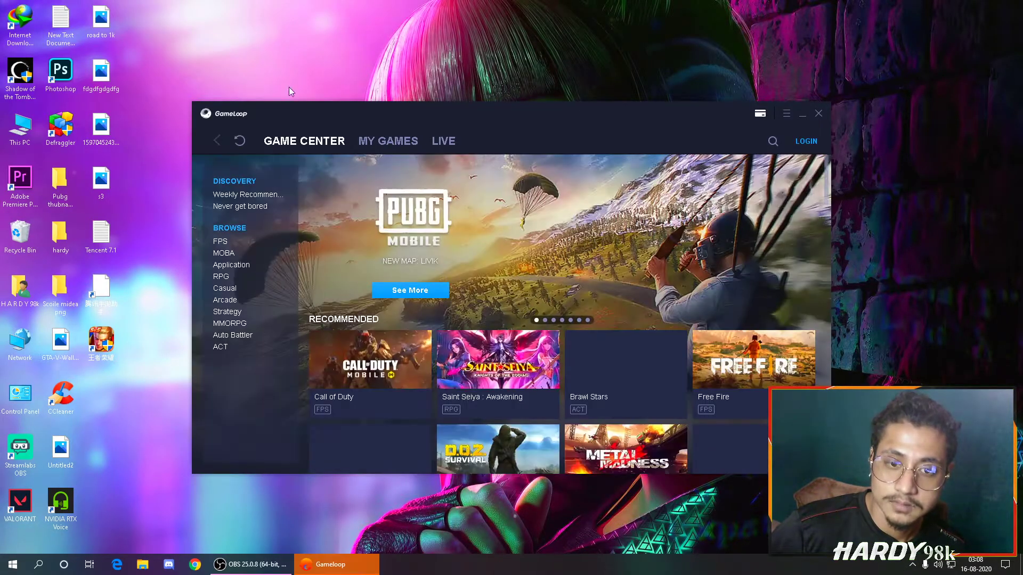
click(386, 143)
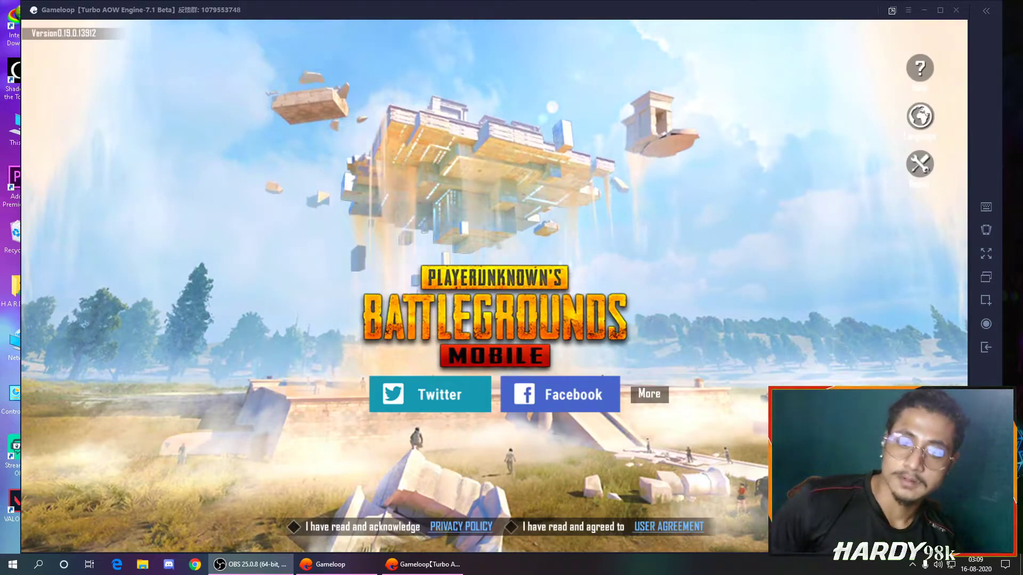
Step: Accept the user agreement and the privacy policy on the PUBG MOBILE login screen and choose the Facebook sign-in
click(571, 389)
click(506, 530)
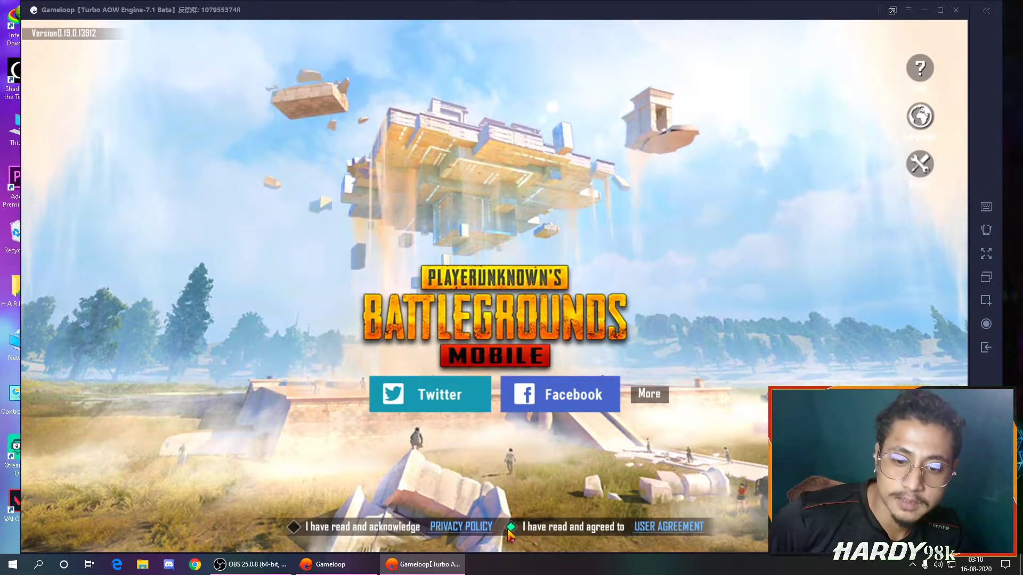
click(294, 529)
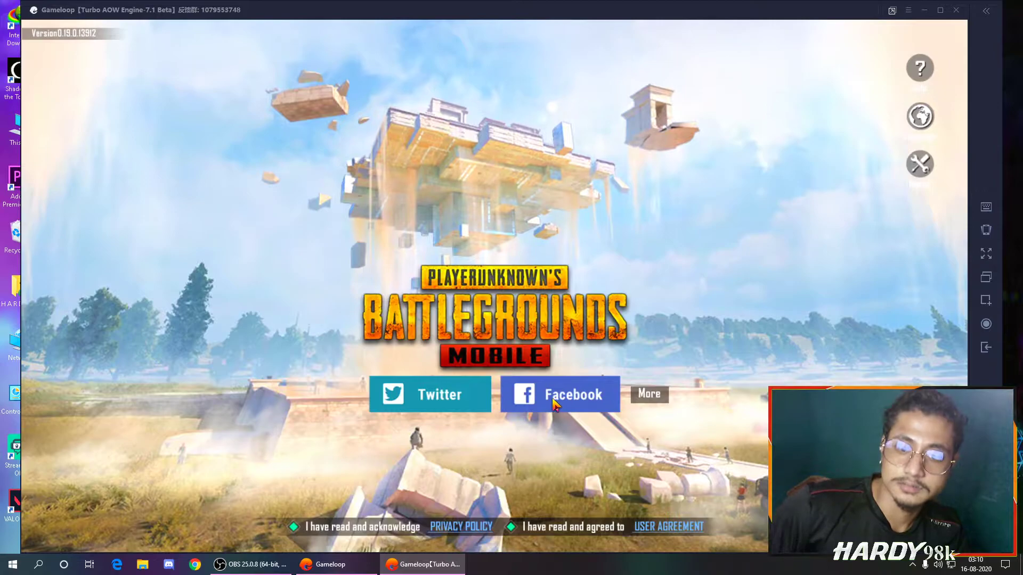
click(557, 395)
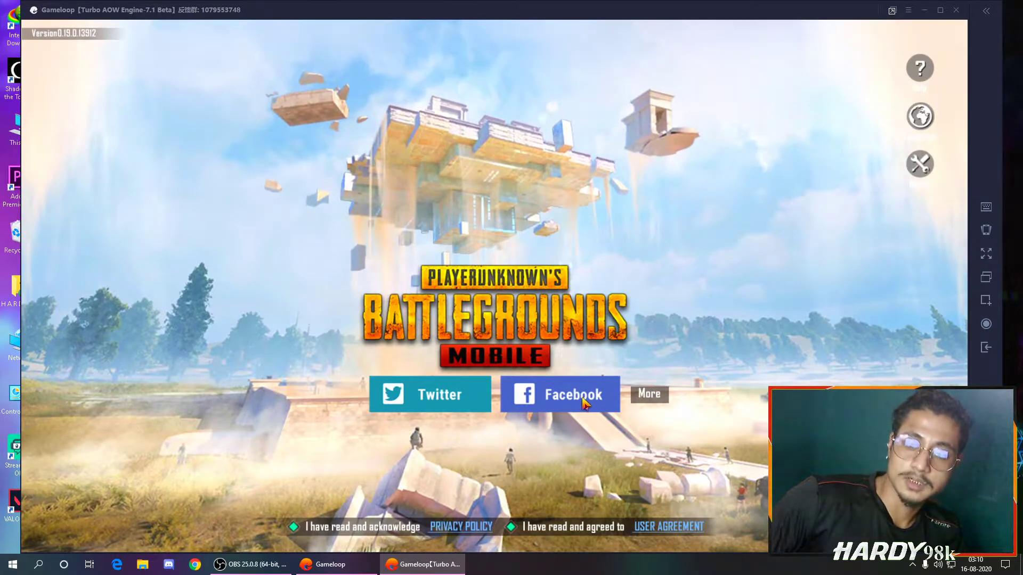